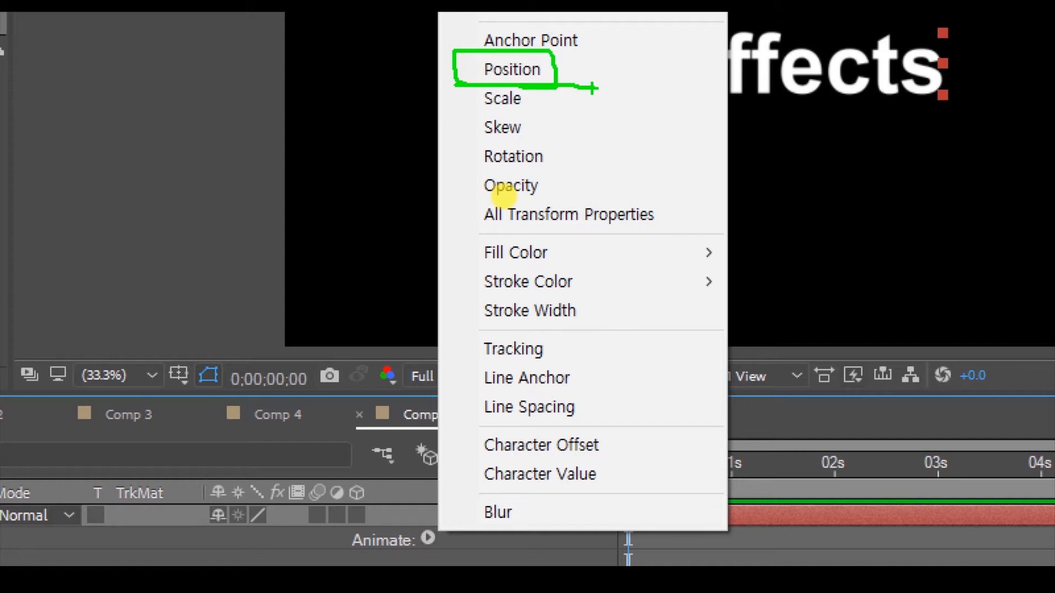
Step: Add a Position animator to the "after effects" text layer and enlarge the timeline area
{"action": "left_click_drag", "start_coordinate": [455, 83], "coordinate": [619, 84]}
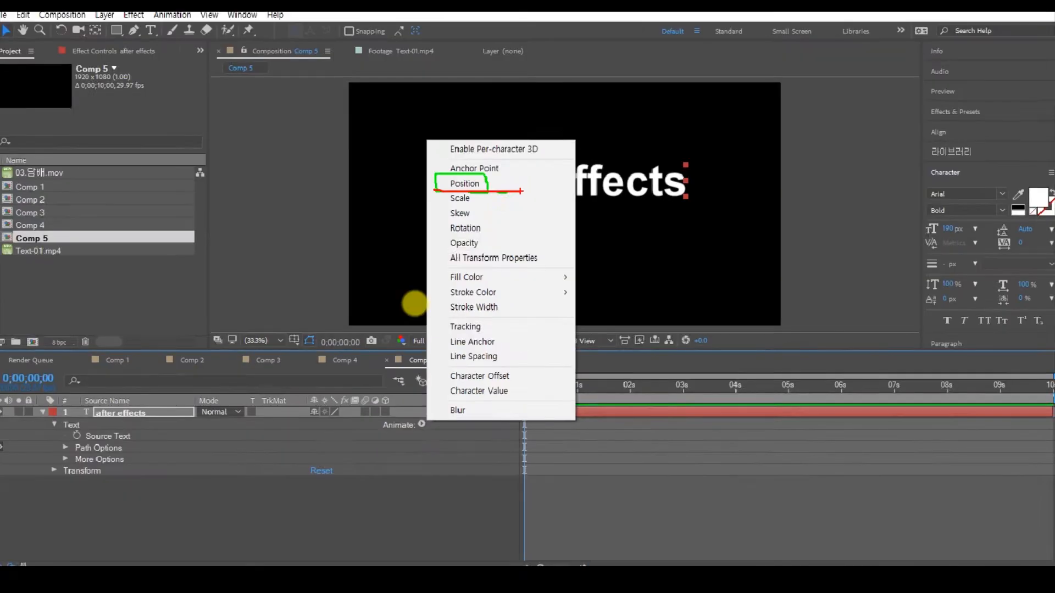
{"action": "key", "text": "Escape"}
{"action": "left_click", "coordinate": [421, 420]}
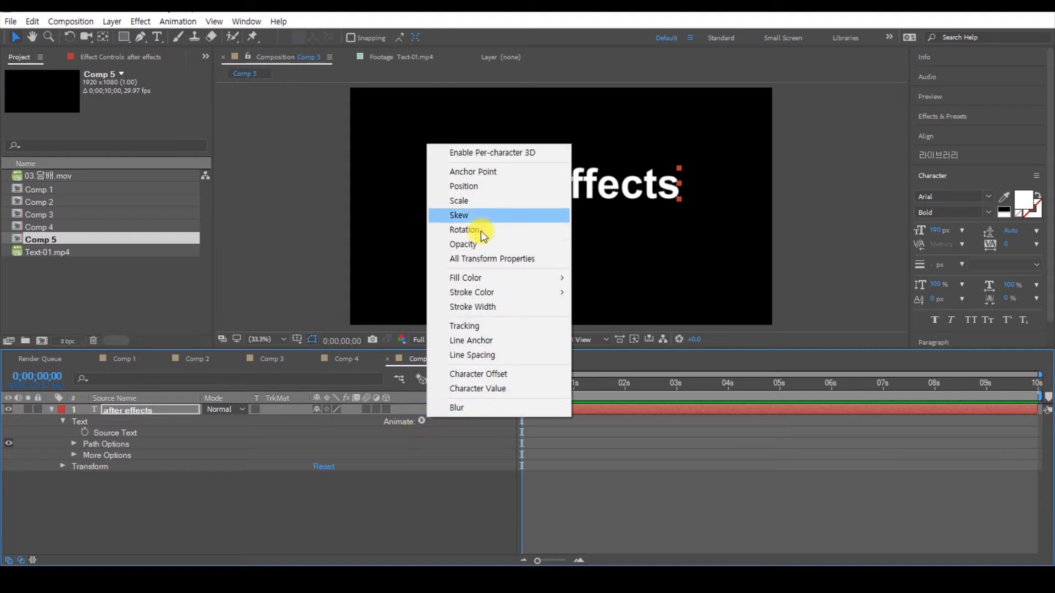
{"action": "left_click", "coordinate": [471, 187]}
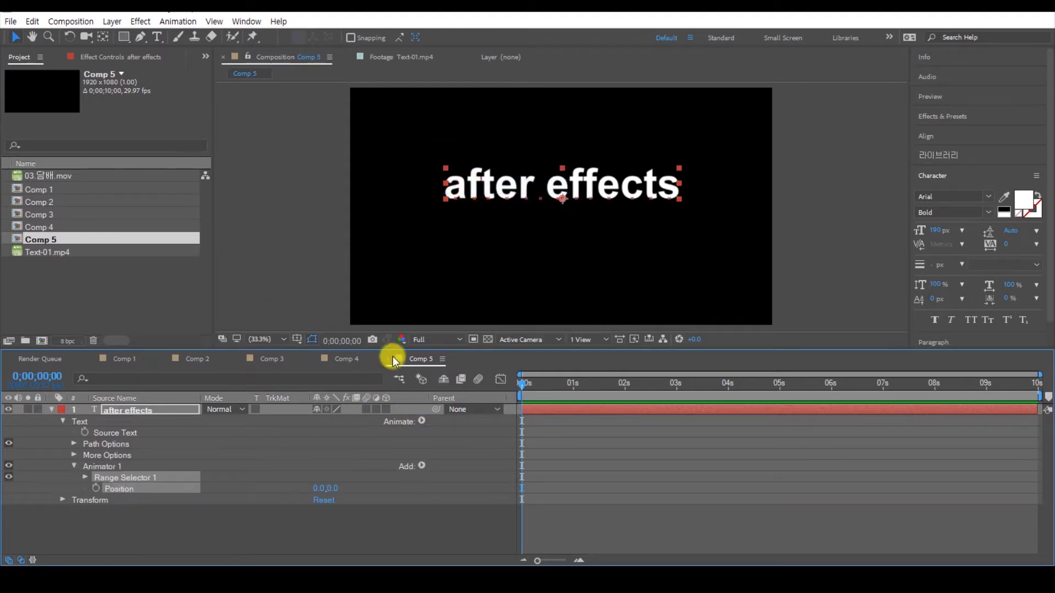
{"action": "left_click_drag", "start_coordinate": [400, 347], "coordinate": [406, 308]}
{"action": "mouse_move", "coordinate": [450, 158]}
{"action": "left_mouse_down"}
{"action": "mouse_move", "coordinate": [516, 185]}
{"action": "mouse_move", "coordinate": [687, 183]}
{"action": "mouse_move", "coordinate": [682, 130]}
{"action": "mouse_move", "coordinate": [375, 128]}
{"action": "left_mouse_up"}
{"action": "mouse_move", "coordinate": [591, 301]}
{"action": "left_mouse_down"}
{"action": "mouse_move", "coordinate": [524, 302]}
{"action": "mouse_move", "coordinate": [571, 322]}
{"action": "mouse_move", "coordinate": [554, 314]}
{"action": "mouse_move", "coordinate": [560, 255]}
{"action": "left_mouse_up"}
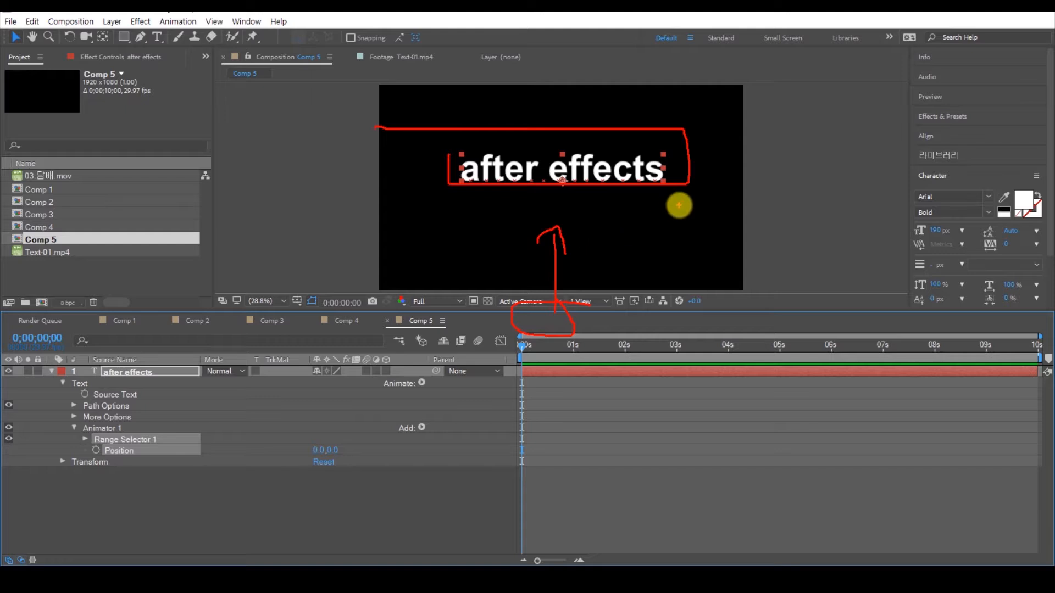
{"action": "mouse_move", "coordinate": [676, 177]}
{"action": "left_mouse_down"}
{"action": "mouse_move", "coordinate": [707, 267]}
{"action": "mouse_move", "coordinate": [698, 307]}
{"action": "mouse_move", "coordinate": [688, 293]}
{"action": "mouse_move", "coordinate": [736, 309]}
{"action": "left_mouse_up"}
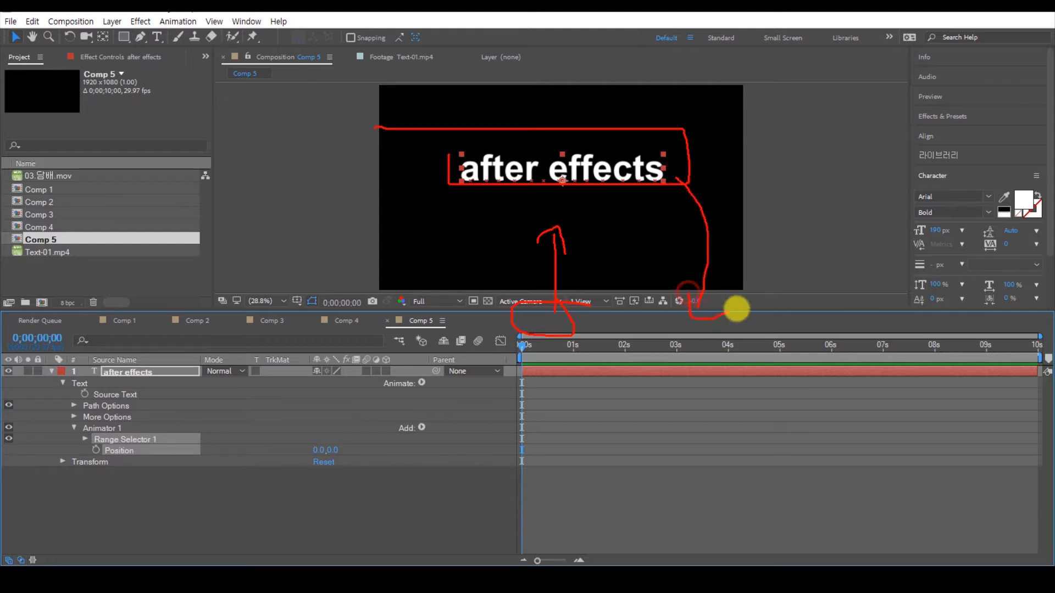
{"action": "key", "text": "Escape"}
{"action": "key", "text": "ctrl+1"}
{"action": "left_click", "coordinate": [86, 521]}
{"action": "mouse_move", "coordinate": [614, 388]}
{"action": "left_mouse_down"}
{"action": "mouse_move", "coordinate": [636, 387]}
{"action": "mouse_move", "coordinate": [650, 354]}
{"action": "mouse_move", "coordinate": [618, 355]}
{"action": "mouse_move", "coordinate": [612, 379]}
{"action": "mouse_move", "coordinate": [647, 390]}
{"action": "left_mouse_up"}
{"action": "key", "text": "Escape"}
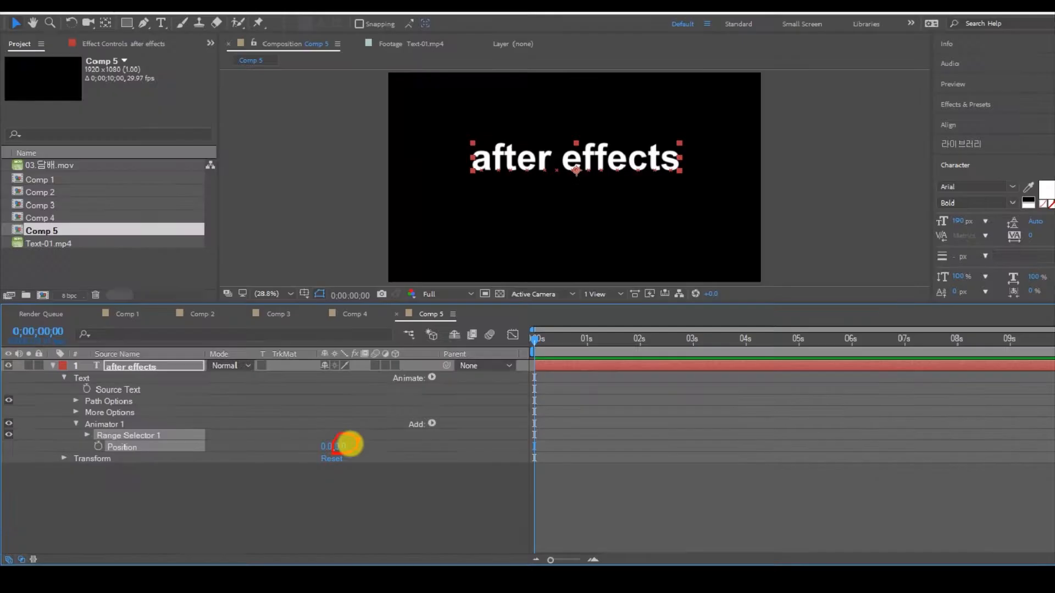
Step: Set the animator's Position to 0.0, 771.0, moving the text below the composition frame
{"action": "left_click_drag", "start_coordinate": [333, 451], "coordinate": [851, 439]}
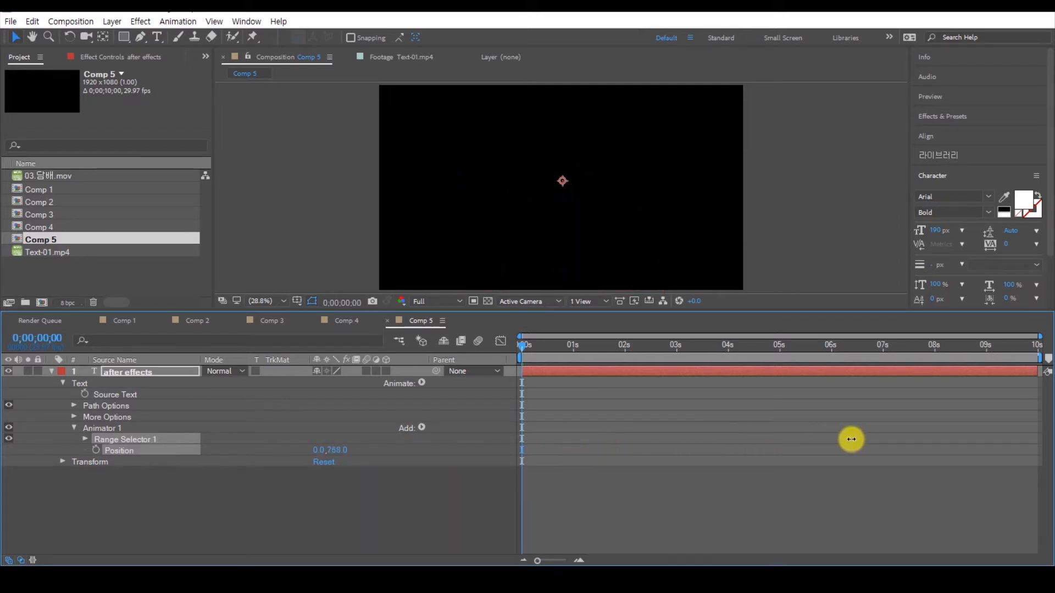
{"action": "scroll", "coordinate": [642, 173], "scroll_direction": "down", "scroll_amount": 2}
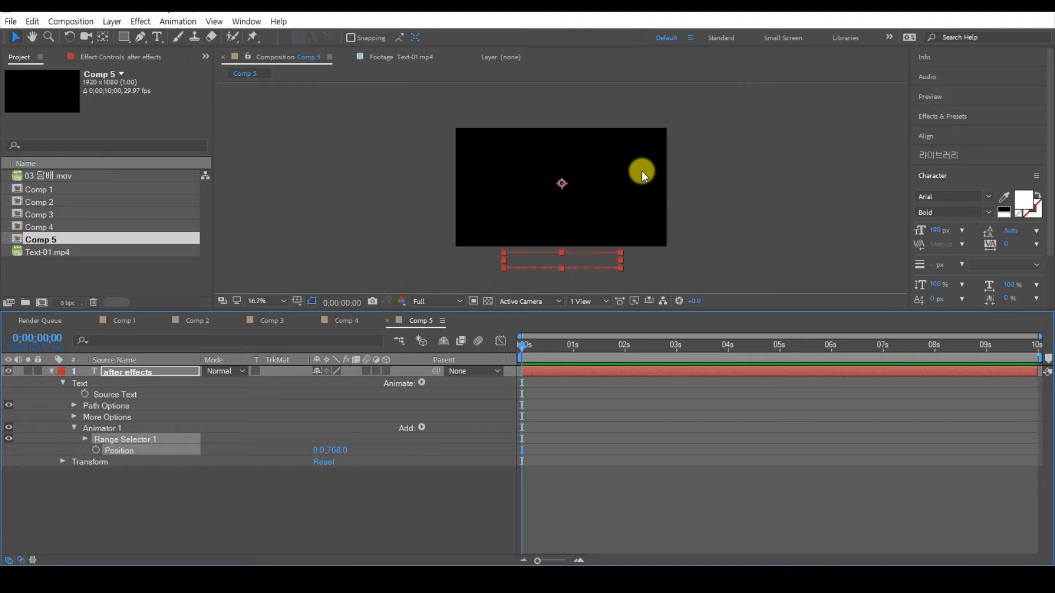
{"action": "left_click_drag", "start_coordinate": [345, 448], "coordinate": [348, 442]}
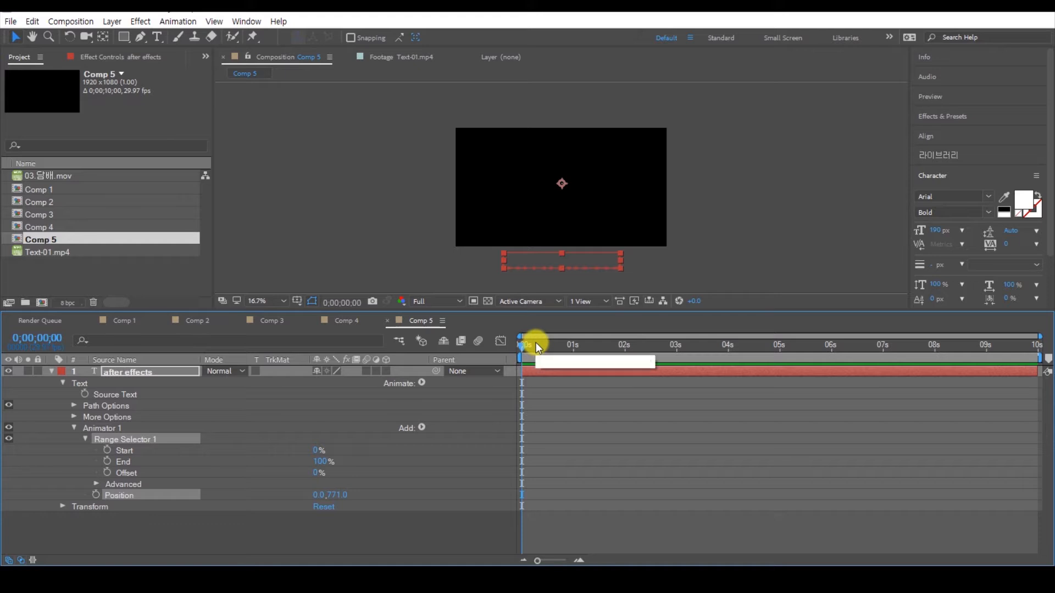
Step: Set the Shape in Range Selector 1's Advanced options to Ramp Up
{"action": "left_click", "coordinate": [96, 484]}
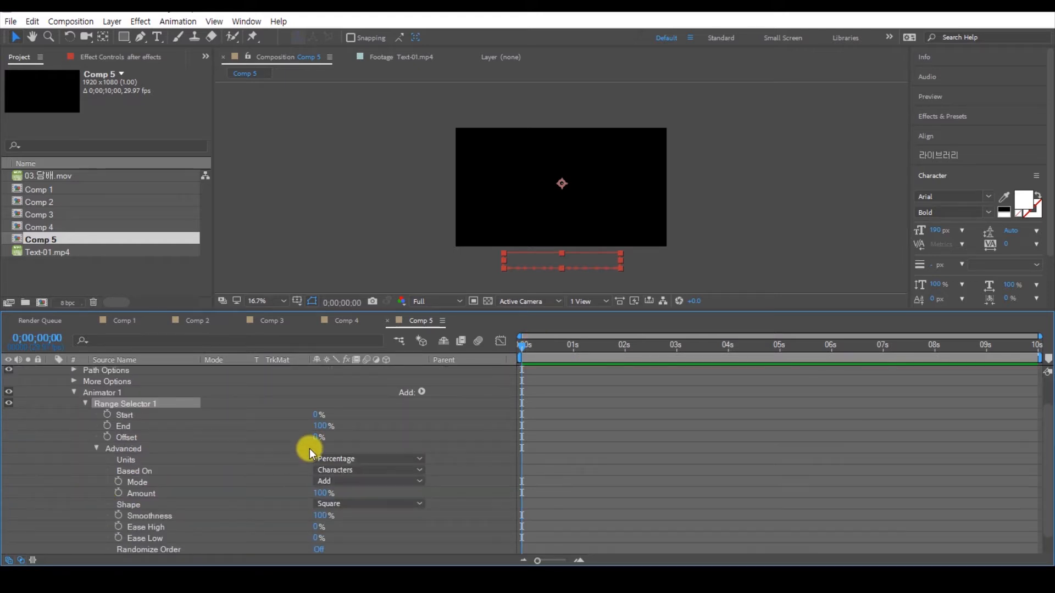
{"action": "left_click", "coordinate": [135, 505]}
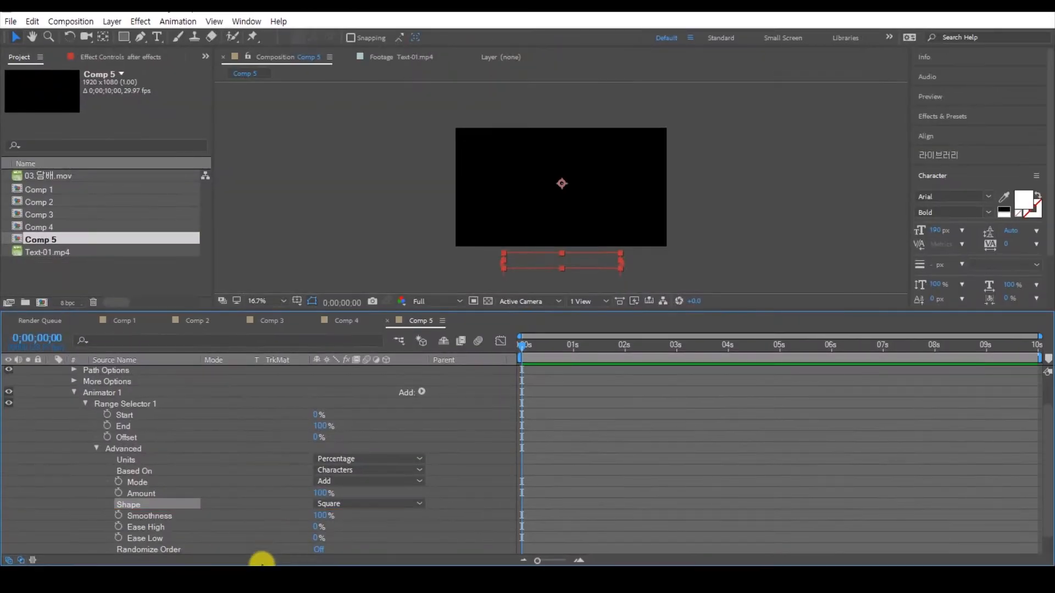
{"action": "left_click", "coordinate": [630, 415]}
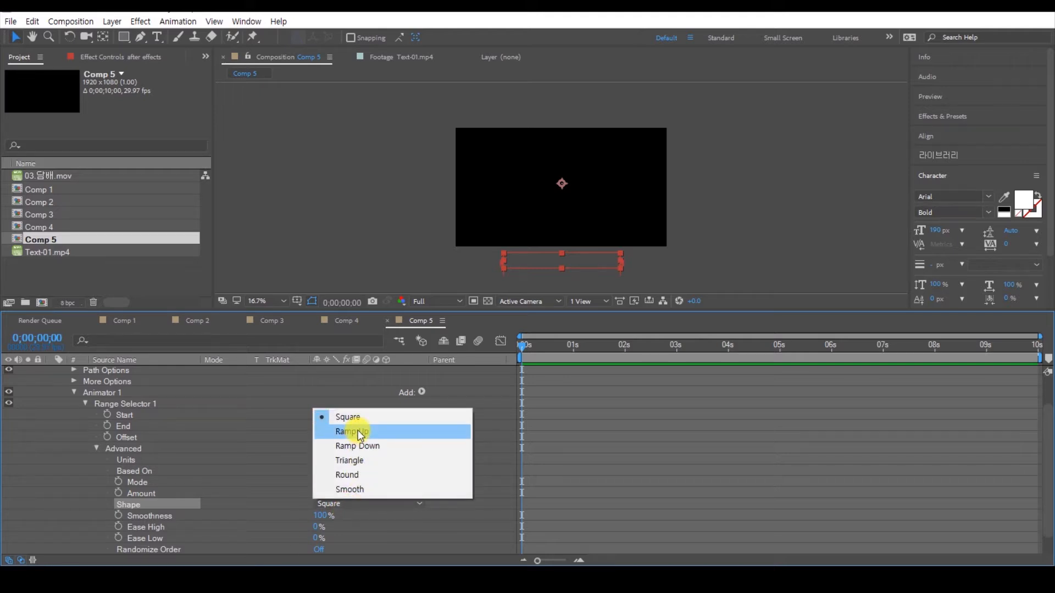
{"action": "left_click", "coordinate": [360, 435]}
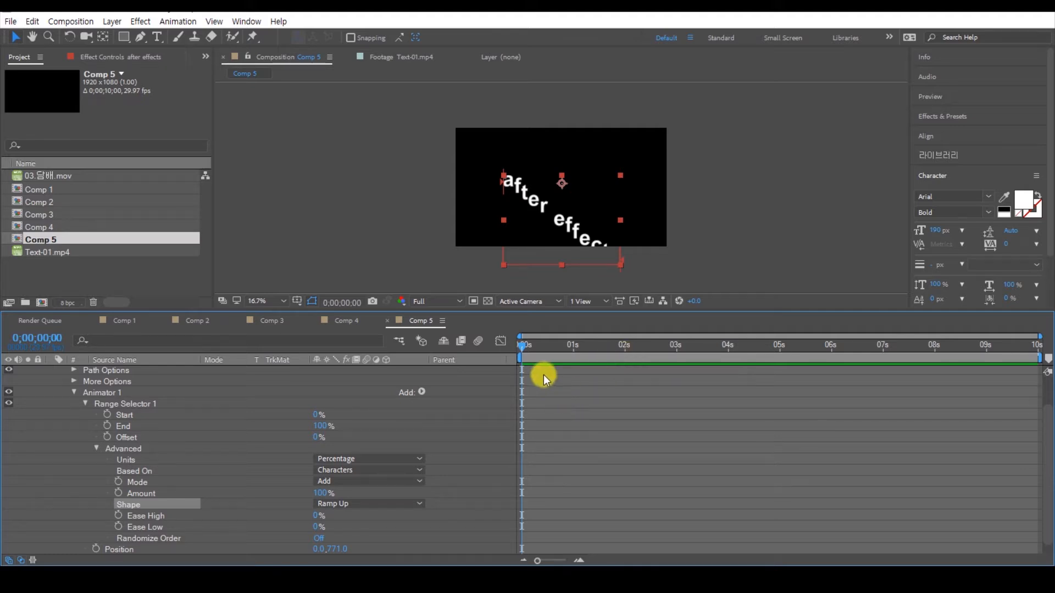
Step: Keyframe the range selector's Offset from -100% at 0 seconds to 100% at 2 seconds
{"action": "left_click", "coordinate": [521, 349]}
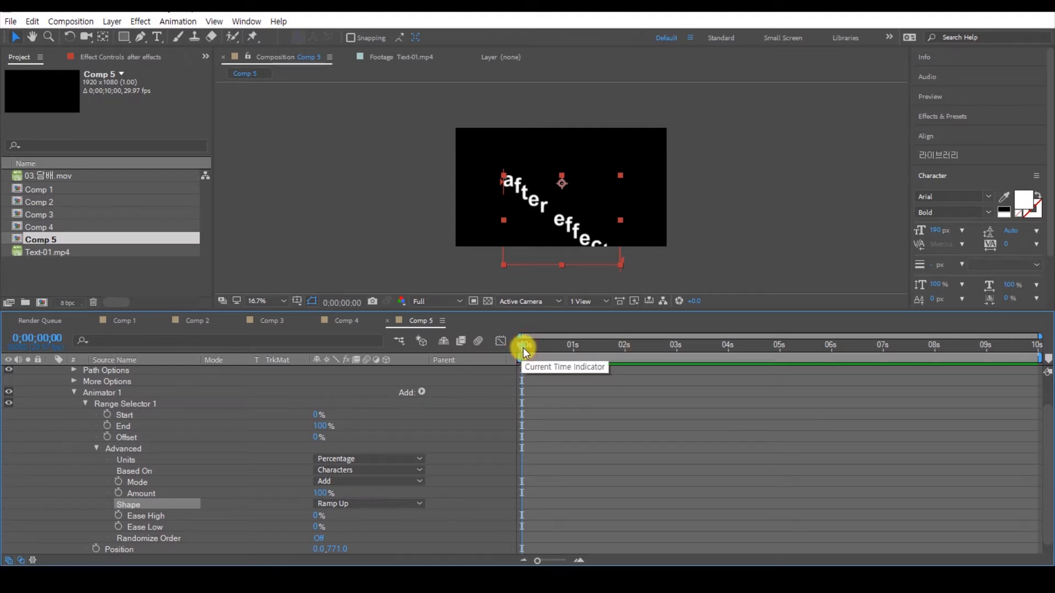
{"action": "left_click", "coordinate": [104, 439]}
{"action": "left_click", "coordinate": [108, 437]}
{"action": "left_click_drag", "start_coordinate": [317, 439], "coordinate": [166, 442]}
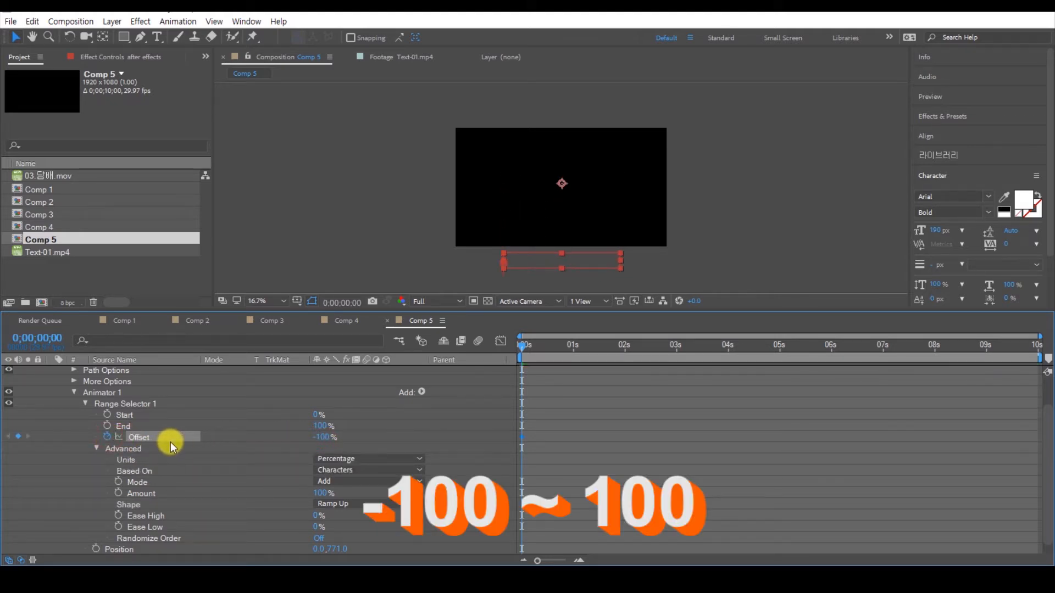
{"action": "left_click_drag", "start_coordinate": [523, 345], "coordinate": [626, 367]}
{"action": "left_click_drag", "start_coordinate": [324, 437], "coordinate": [553, 432]}
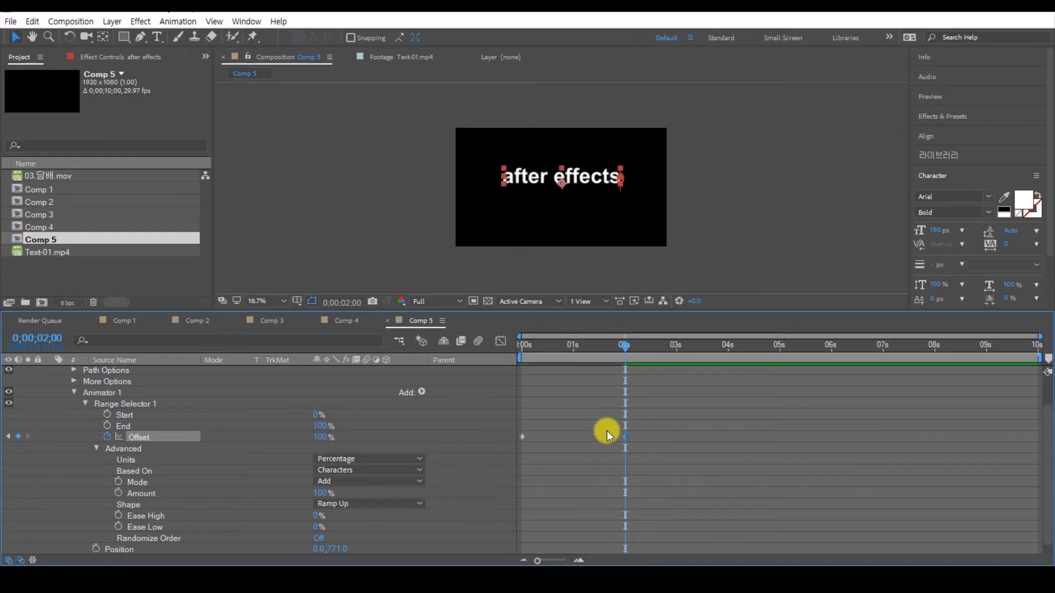
Step: End the work area at about 0;00;02;24 and preview the text animation
{"action": "left_click_drag", "start_coordinate": [638, 345], "coordinate": [666, 345]}
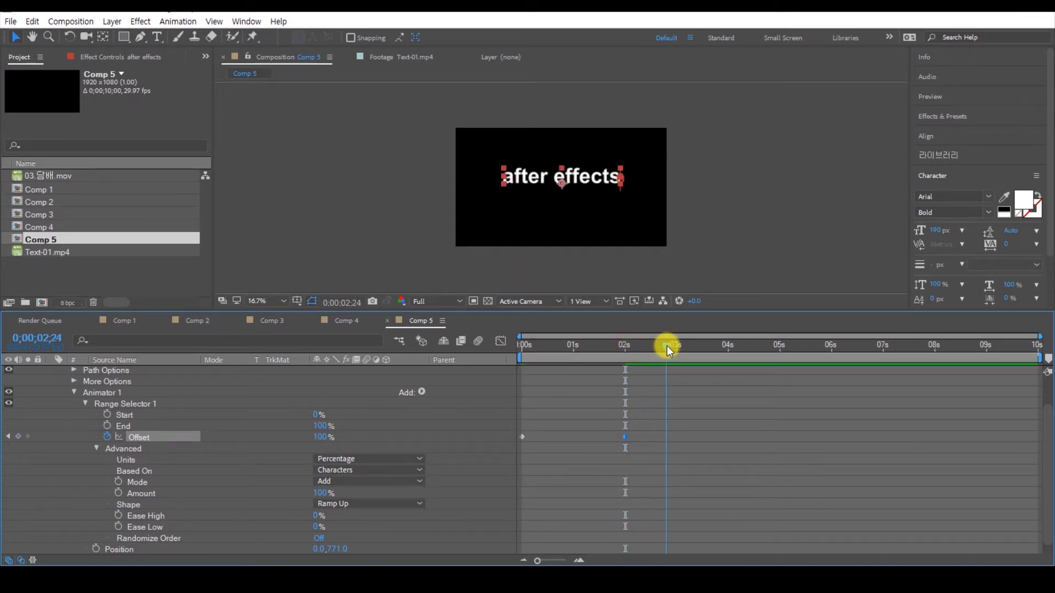
{"action": "key", "text": "space"}
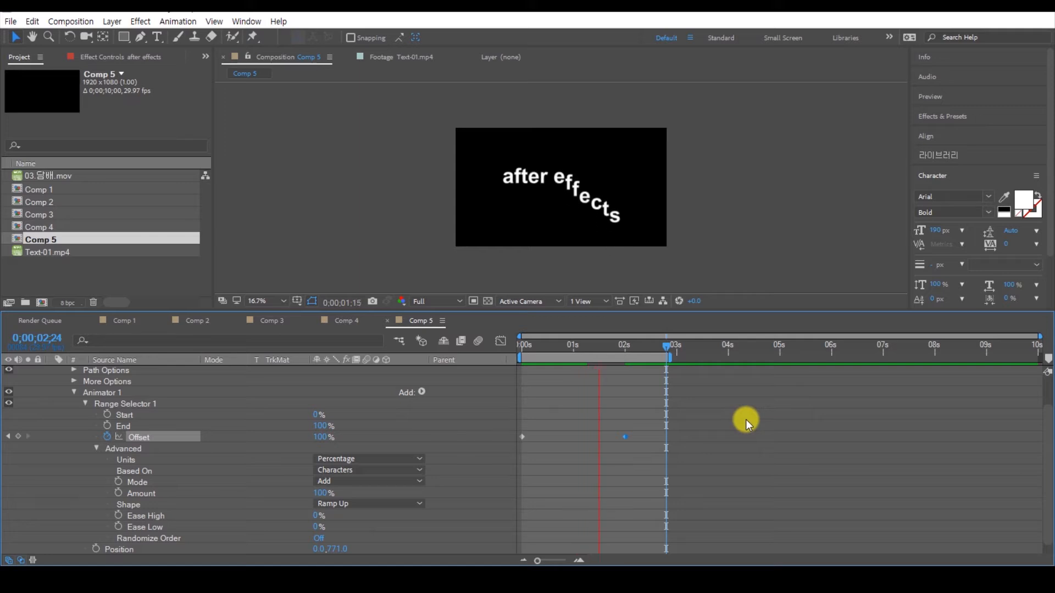
{"action": "key", "text": "space"}
Step: Turn on Randomize Order for the range selector and preview the animation
{"action": "left_click_drag", "start_coordinate": [614, 310], "coordinate": [612, 264]}
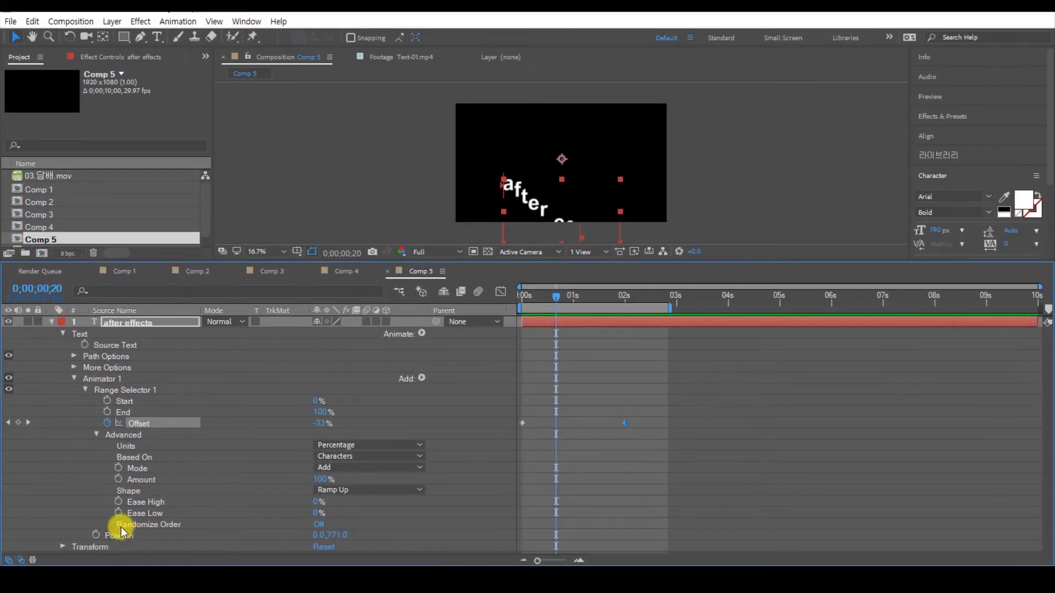
{"action": "left_click", "coordinate": [162, 456]}
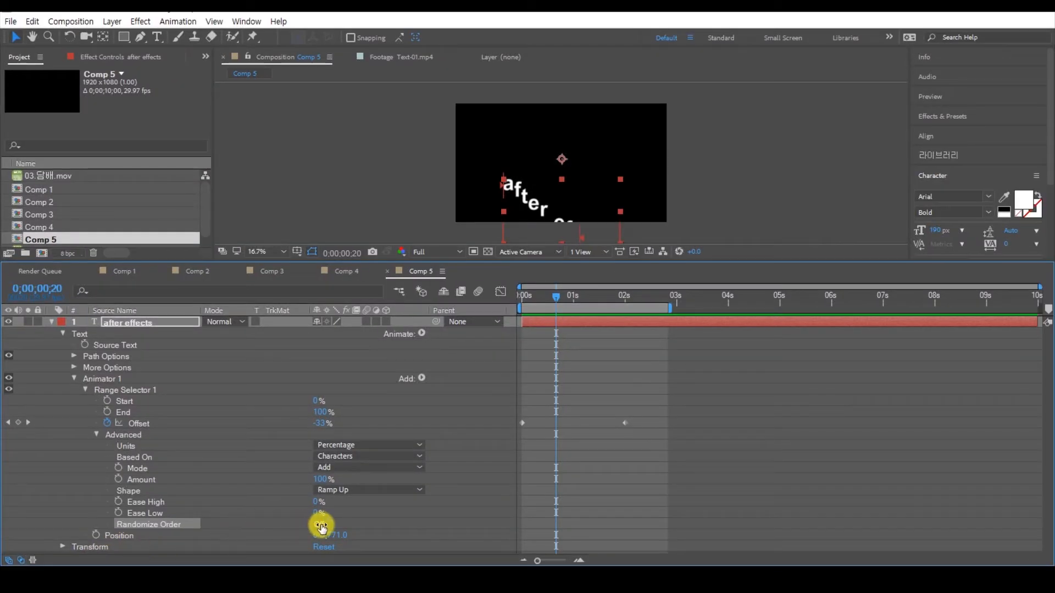
{"action": "left_click", "coordinate": [321, 525]}
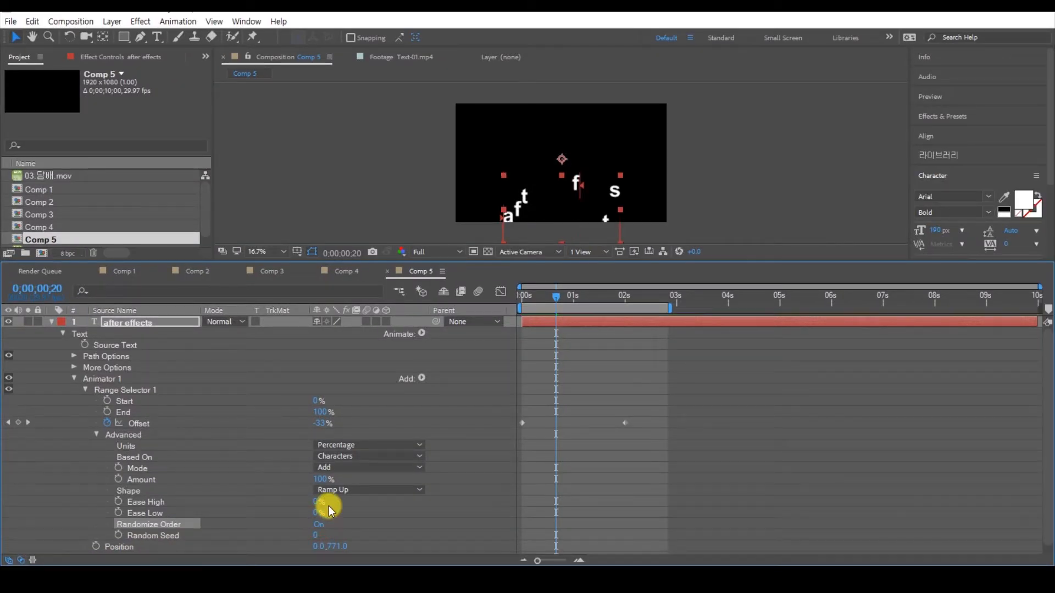
{"action": "left_click_drag", "start_coordinate": [555, 299], "coordinate": [499, 308]}
{"action": "key", "text": "space"}
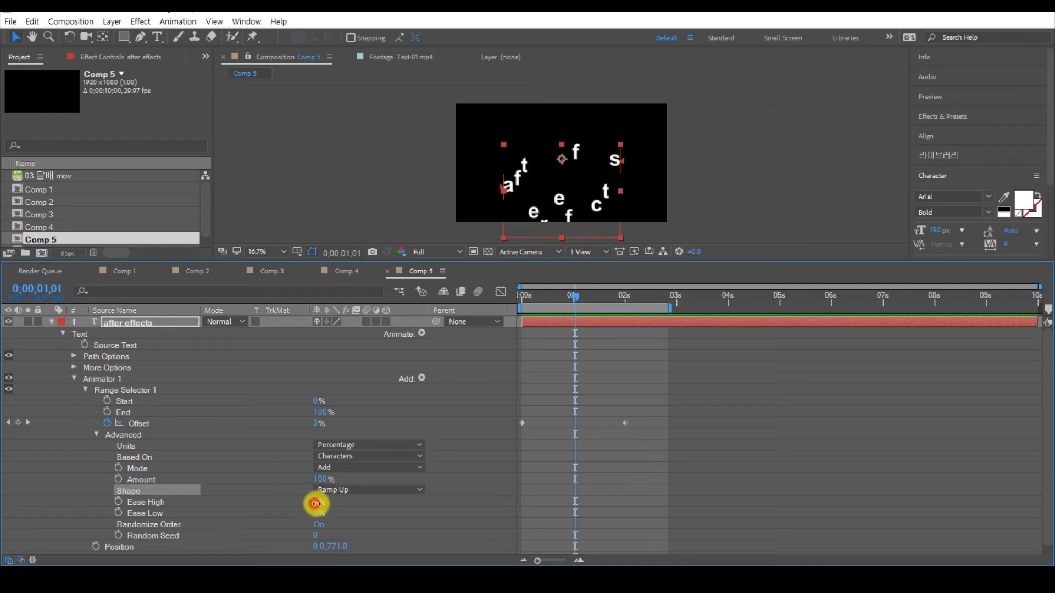
Step: Set the range selector's Ease High to 50% and Ease Low to 72%, and play the animation from the start
{"action": "left_click_drag", "start_coordinate": [314, 504], "coordinate": [384, 505]}
{"action": "mouse_move", "coordinate": [313, 515]}
{"action": "left_mouse_down"}
{"action": "mouse_move", "coordinate": [372, 512]}
{"action": "mouse_move", "coordinate": [299, 503]}
{"action": "mouse_move", "coordinate": [307, 502]}
{"action": "left_mouse_up"}
{"action": "key", "text": "Home"}
{"action": "key", "text": "space"}
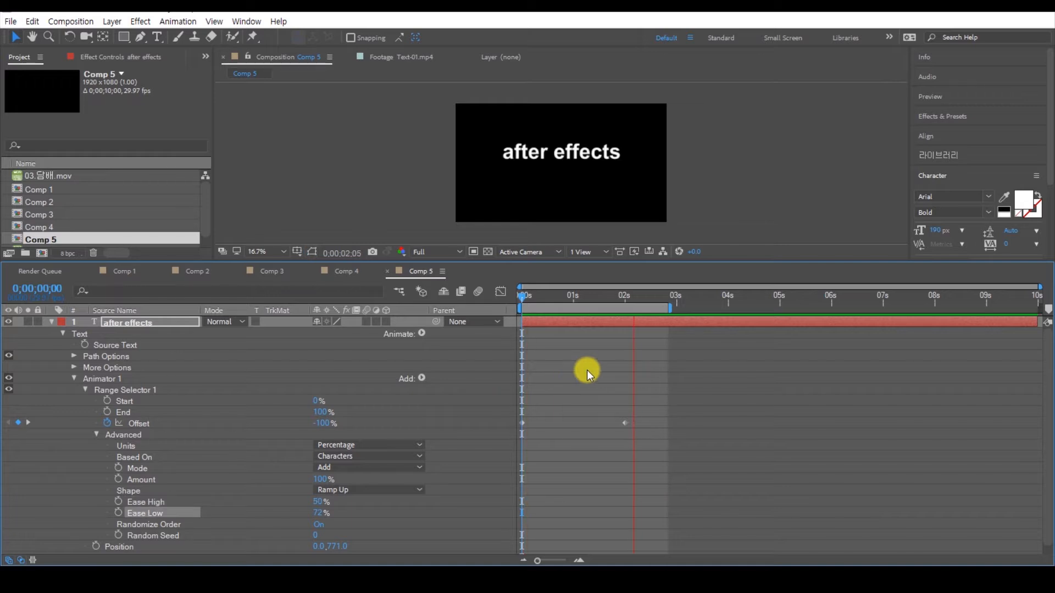
{"action": "left_click_drag", "start_coordinate": [537, 301], "coordinate": [573, 324]}
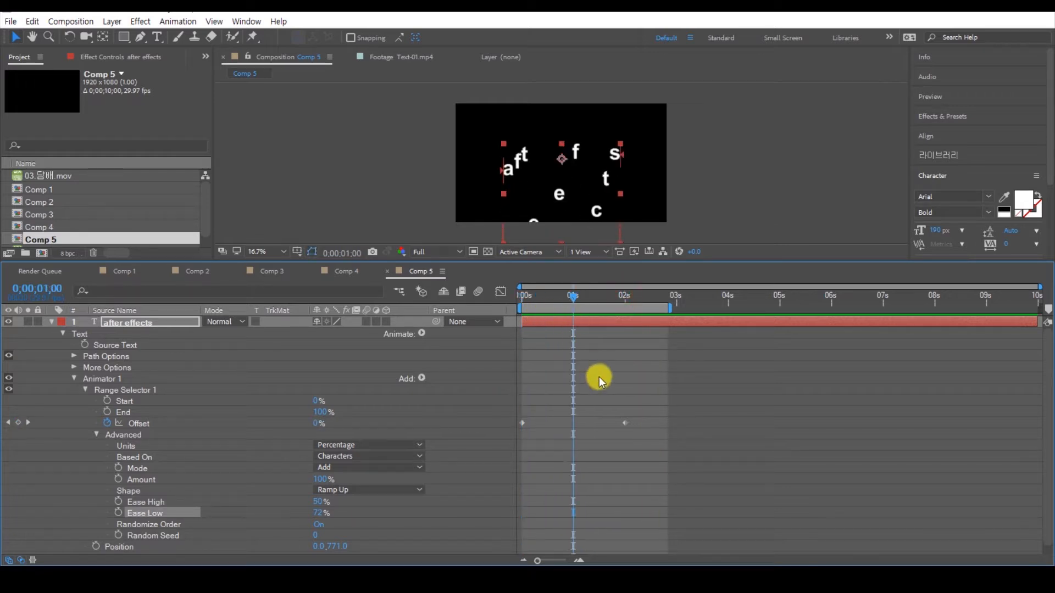
{"action": "left_click", "coordinate": [599, 377]}
{"action": "key", "text": "ctrl+1"}
{"action": "left_click", "coordinate": [197, 461]}
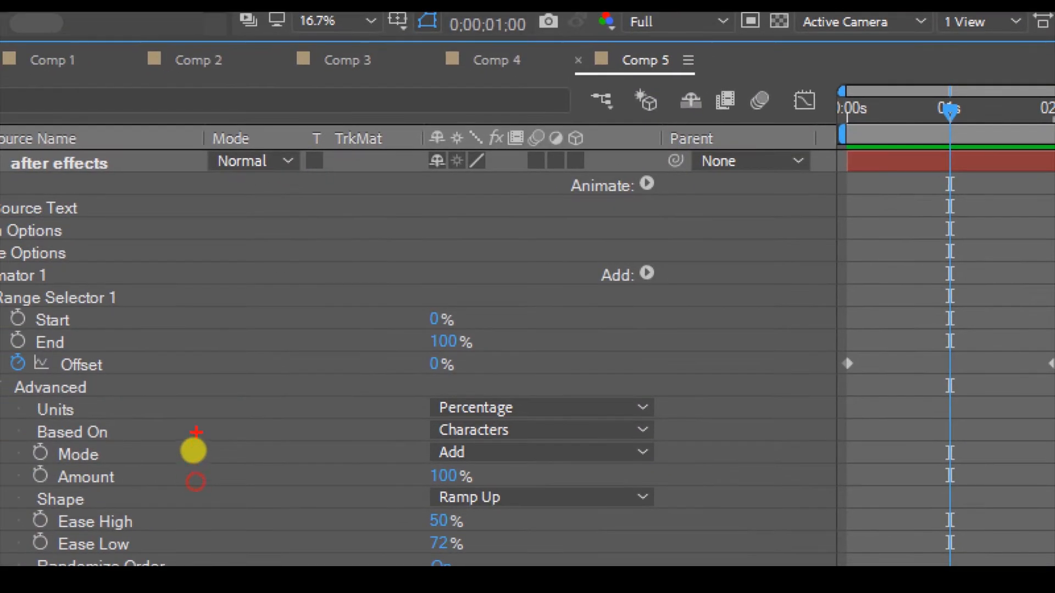
{"action": "left_click_drag", "start_coordinate": [117, 429], "coordinate": [326, 431]}
{"action": "key", "text": "Escape"}
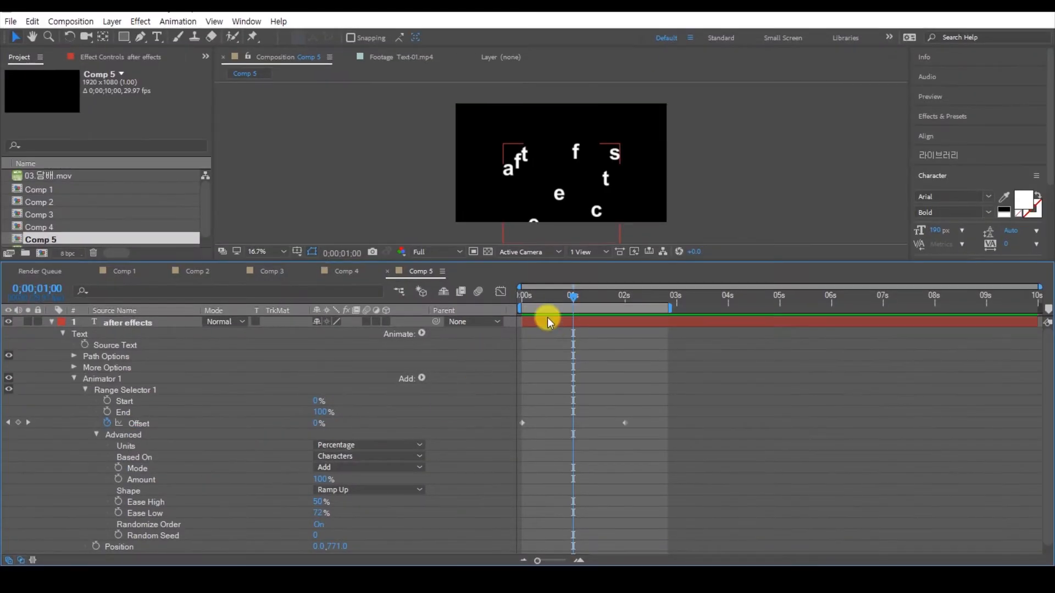
Step: Set the incoming Keyframe Velocity influence of both Offset keyframes to 70%
{"action": "left_click_drag", "start_coordinate": [569, 299], "coordinate": [609, 349]}
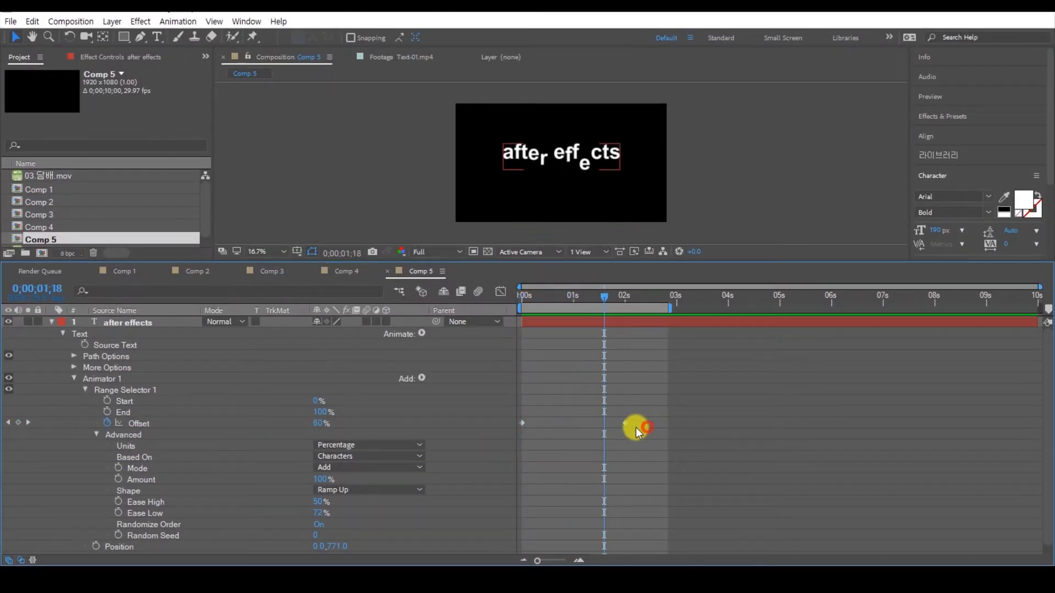
{"action": "left_click_drag", "start_coordinate": [635, 428], "coordinate": [539, 414]}
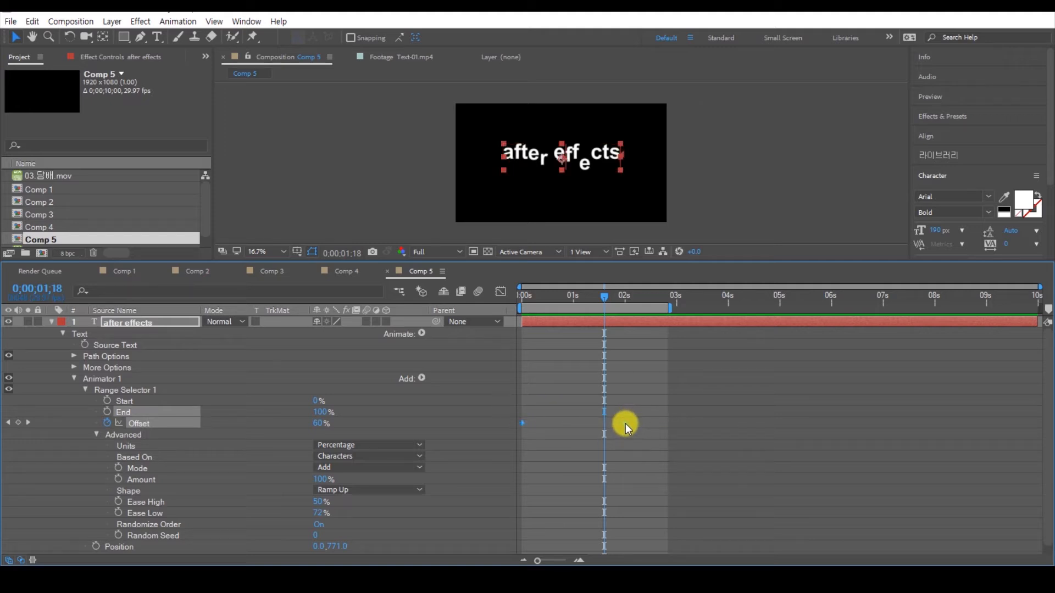
{"action": "right_click", "coordinate": [626, 423]}
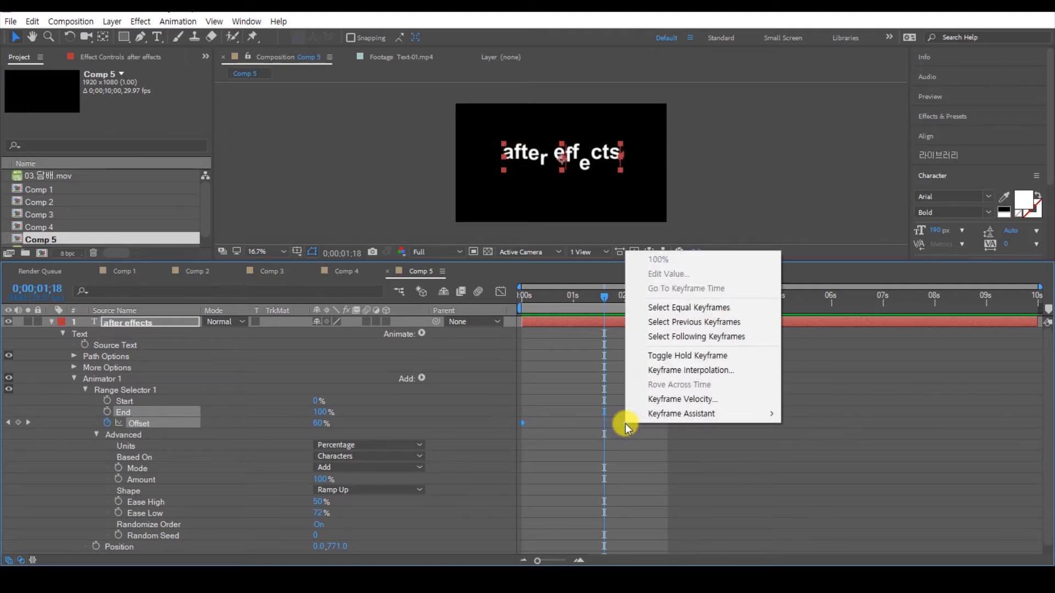
{"action": "left_click", "coordinate": [672, 400]}
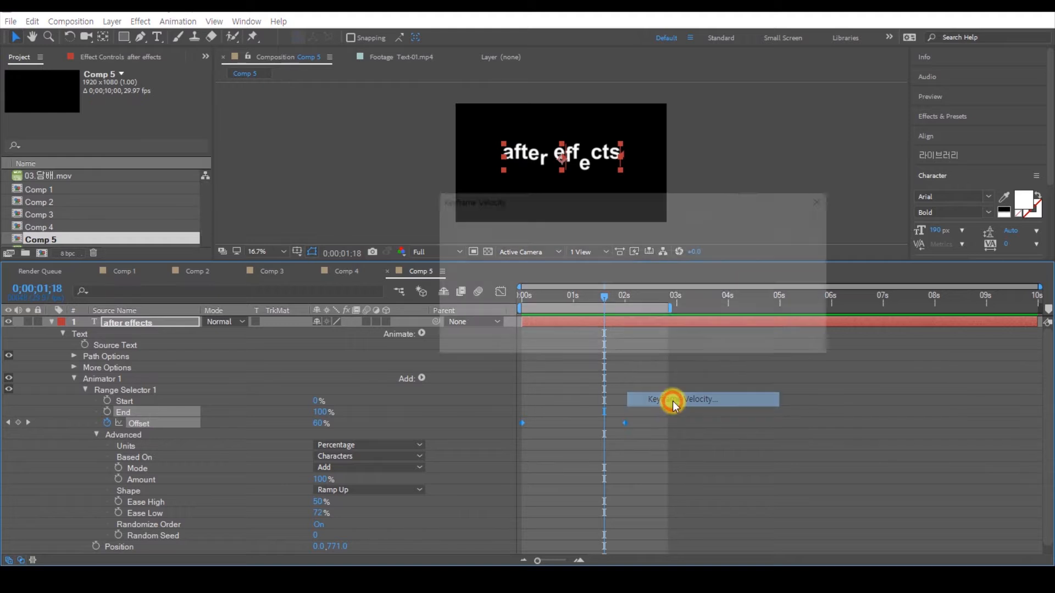
{"action": "left_click", "coordinate": [524, 277]}
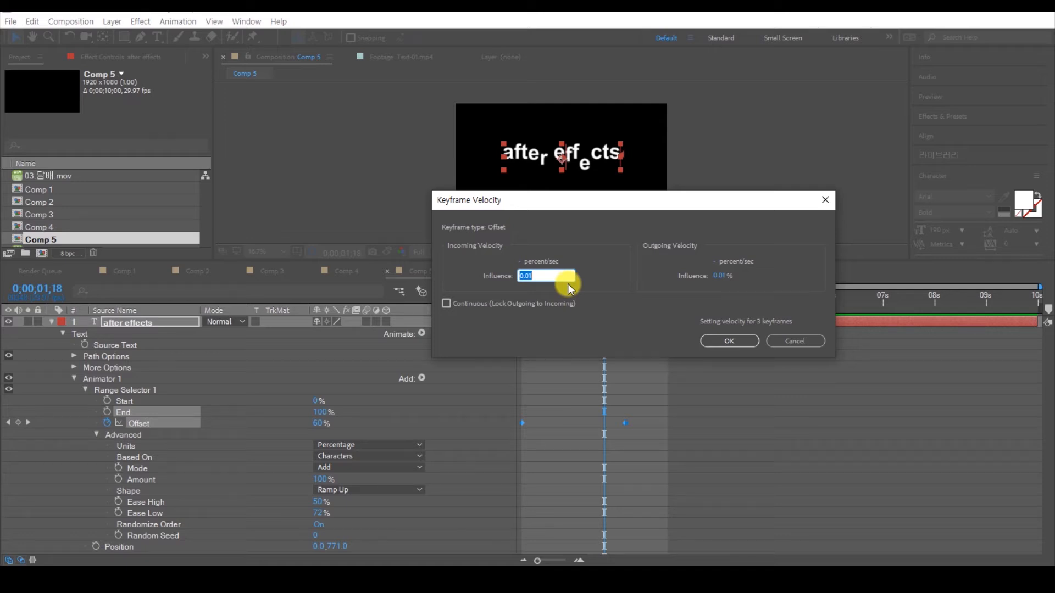
{"action": "type", "text": "70"}
{"action": "left_click", "coordinate": [615, 265]}
{"action": "left_click_drag", "start_coordinate": [477, 279], "coordinate": [555, 320]}
{"action": "left_click", "coordinate": [940, 403]}
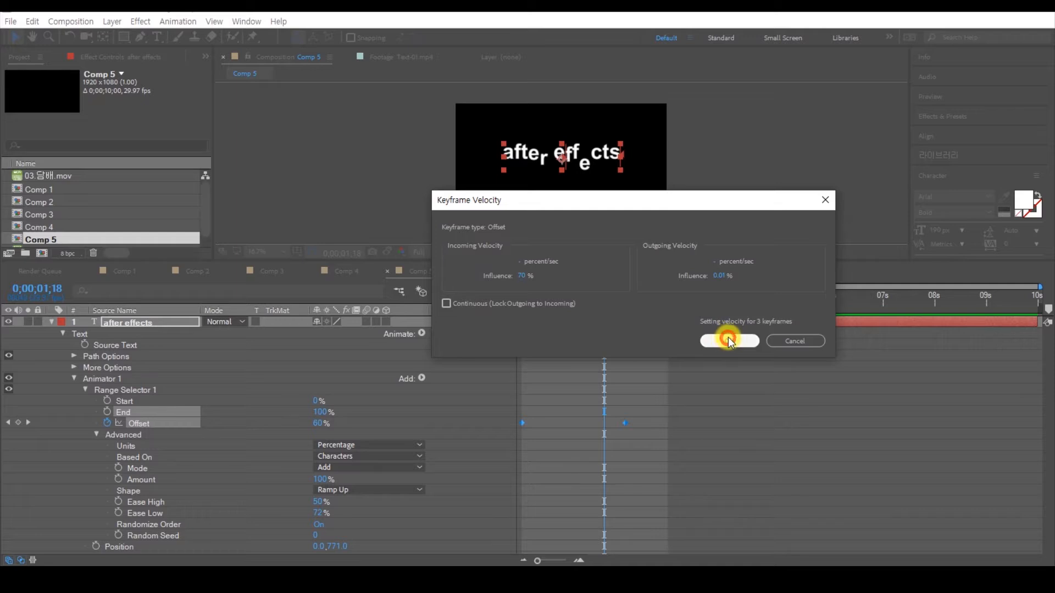
{"action": "left_click", "coordinate": [727, 341]}
Step: Preview the text animation with the adjusted keyframe velocity
{"action": "key", "text": "space"}
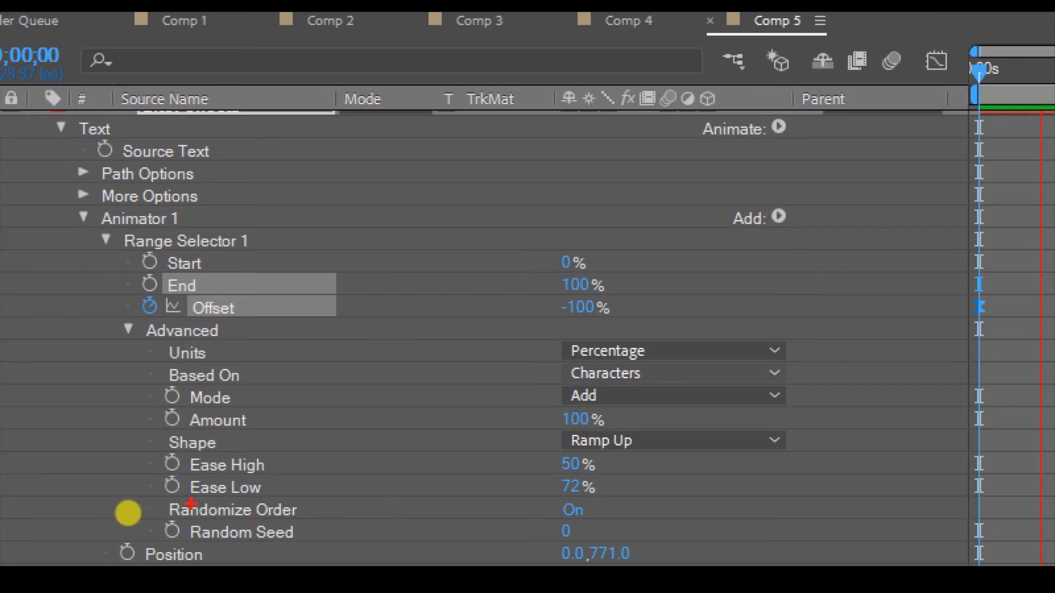
{"action": "mouse_move", "coordinate": [191, 504]}
{"action": "left_mouse_down"}
{"action": "mouse_move", "coordinate": [541, 519]}
{"action": "mouse_move", "coordinate": [624, 491]}
{"action": "mouse_move", "coordinate": [595, 455]}
{"action": "mouse_move", "coordinate": [559, 497]}
{"action": "mouse_move", "coordinate": [613, 506]}
{"action": "left_mouse_up"}
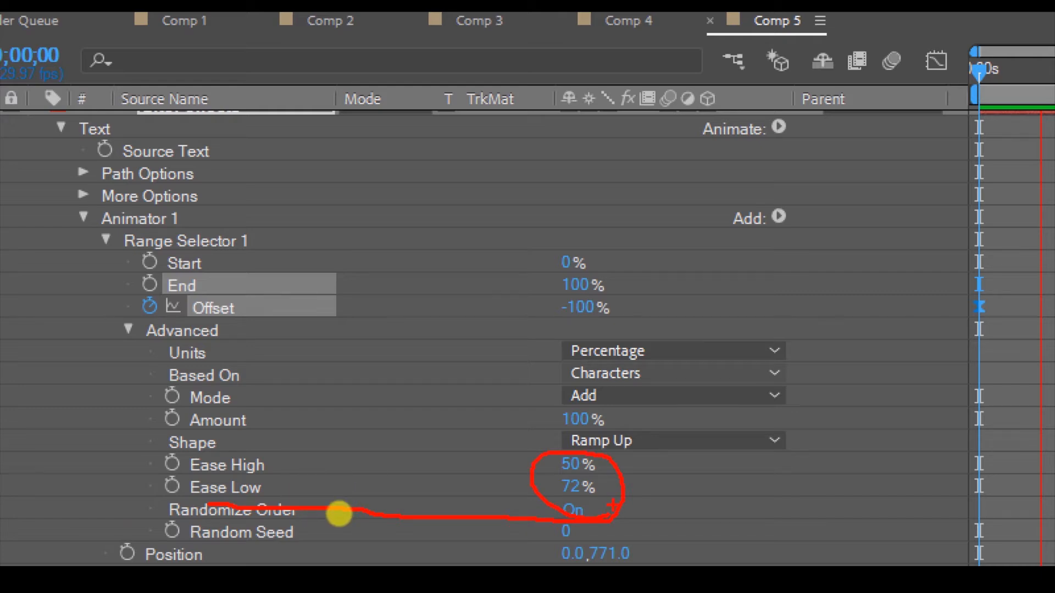
{"action": "key", "text": "Escape"}
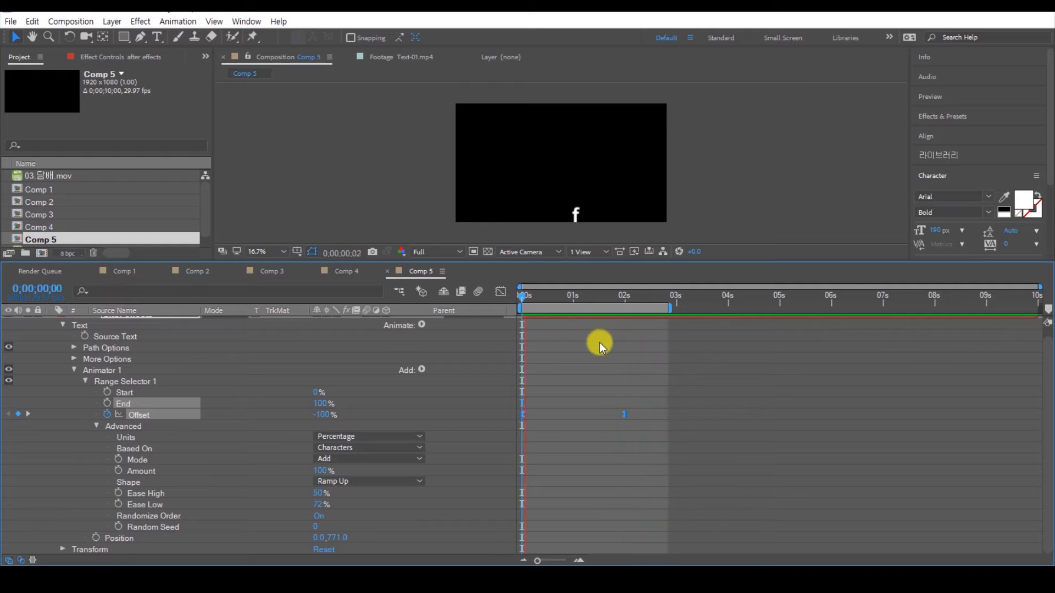
Step: Move the current time to frame 10 and add a Scale property to Animator 1 of the text layer
{"action": "left_click_drag", "start_coordinate": [562, 296], "coordinate": [539, 297]}
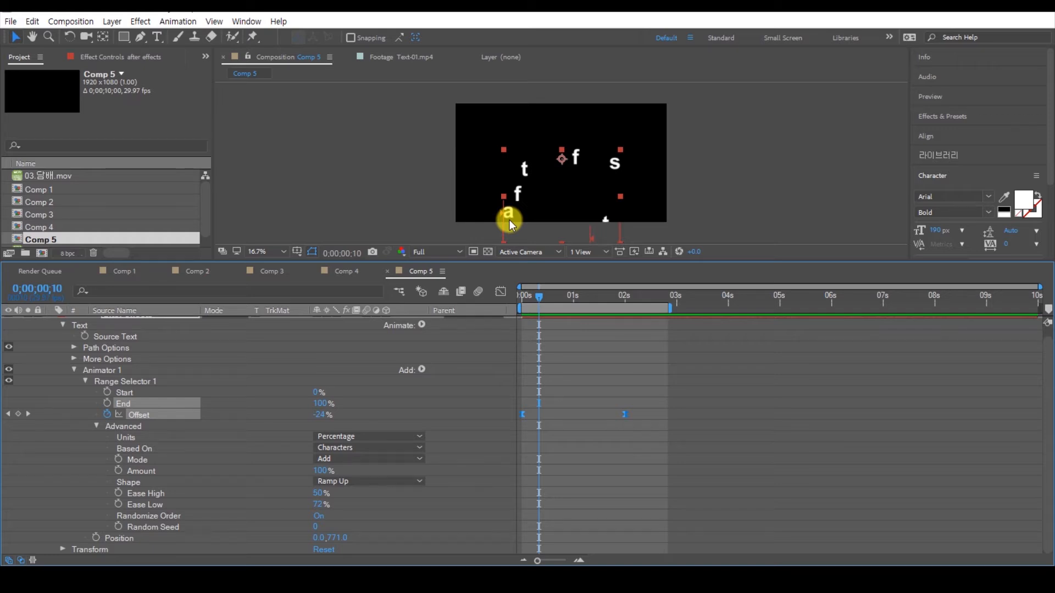
{"action": "left_click", "coordinate": [113, 372]}
{"action": "key", "text": "ctrl+1"}
{"action": "left_click", "coordinate": [73, 391]}
{"action": "left_click_drag", "start_coordinate": [73, 374], "coordinate": [133, 377]}
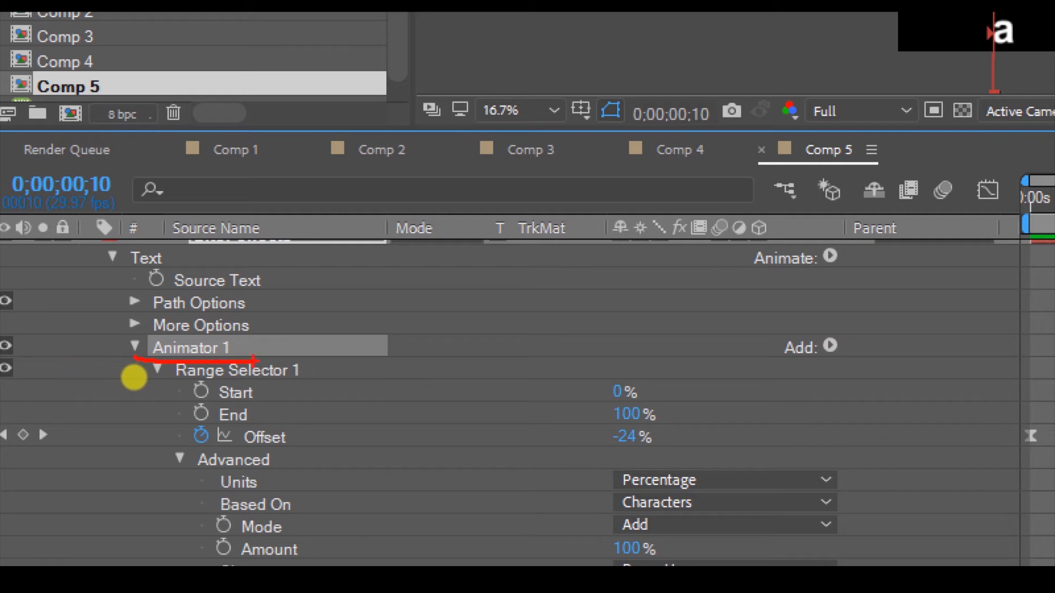
{"action": "left_click_drag", "start_coordinate": [739, 356], "coordinate": [826, 375]}
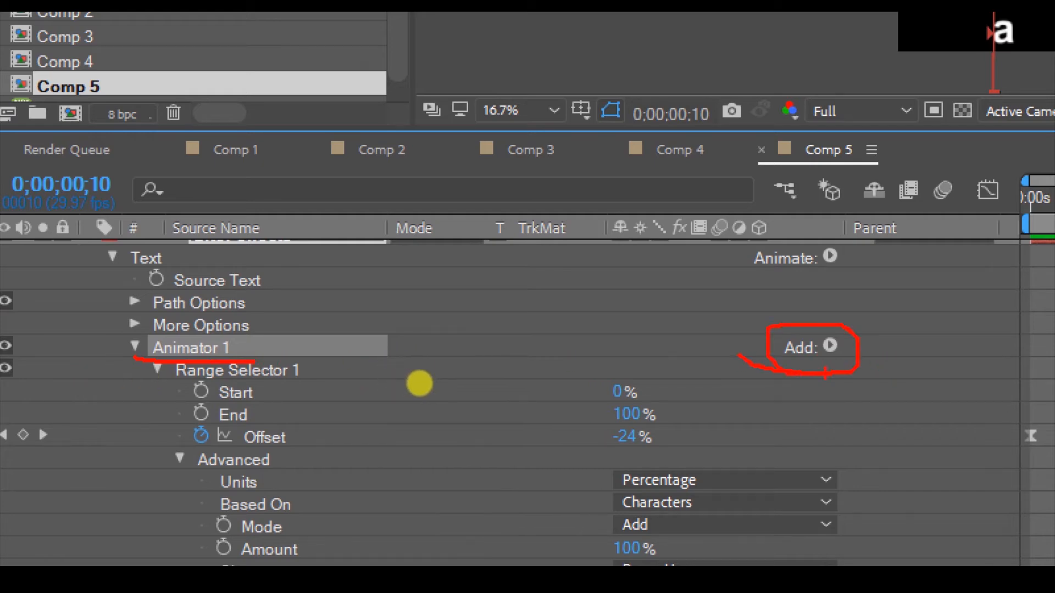
{"action": "key", "text": "Escape"}
{"action": "left_click", "coordinate": [421, 369]}
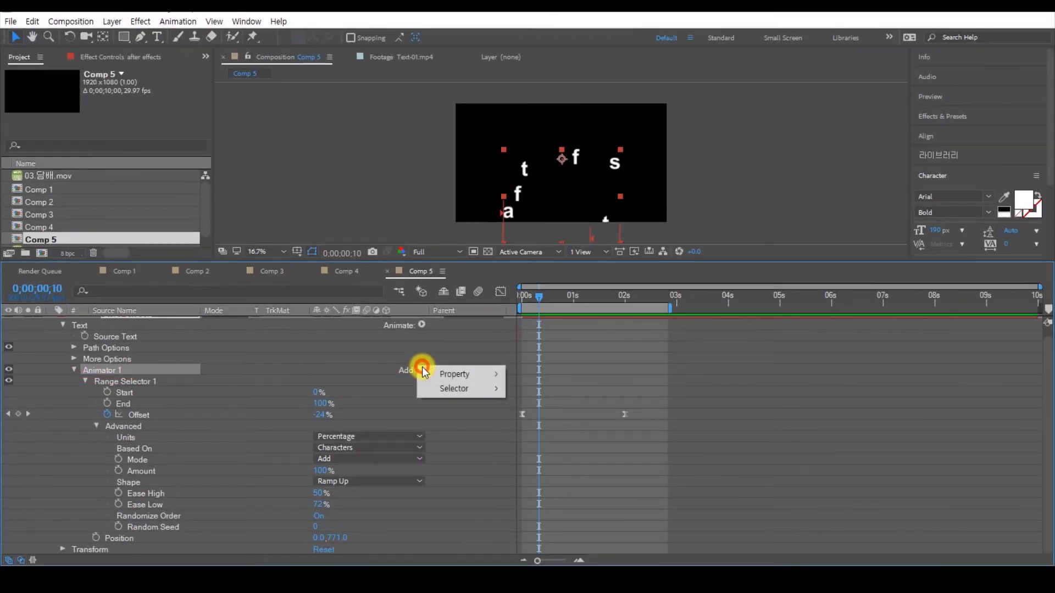
{"action": "mouse_move", "coordinate": [462, 375]}
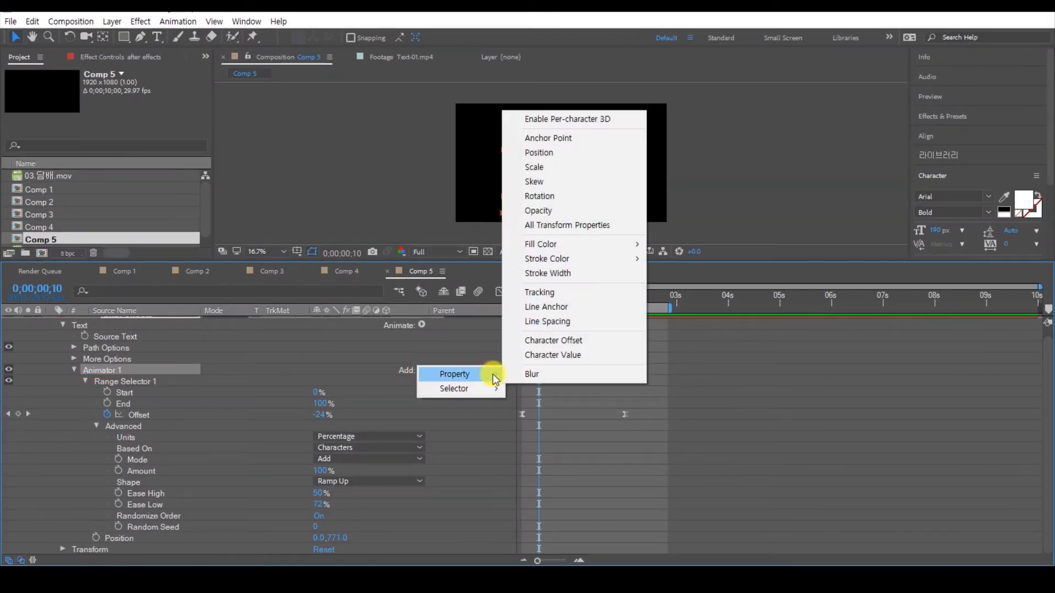
{"action": "left_click", "coordinate": [546, 169]}
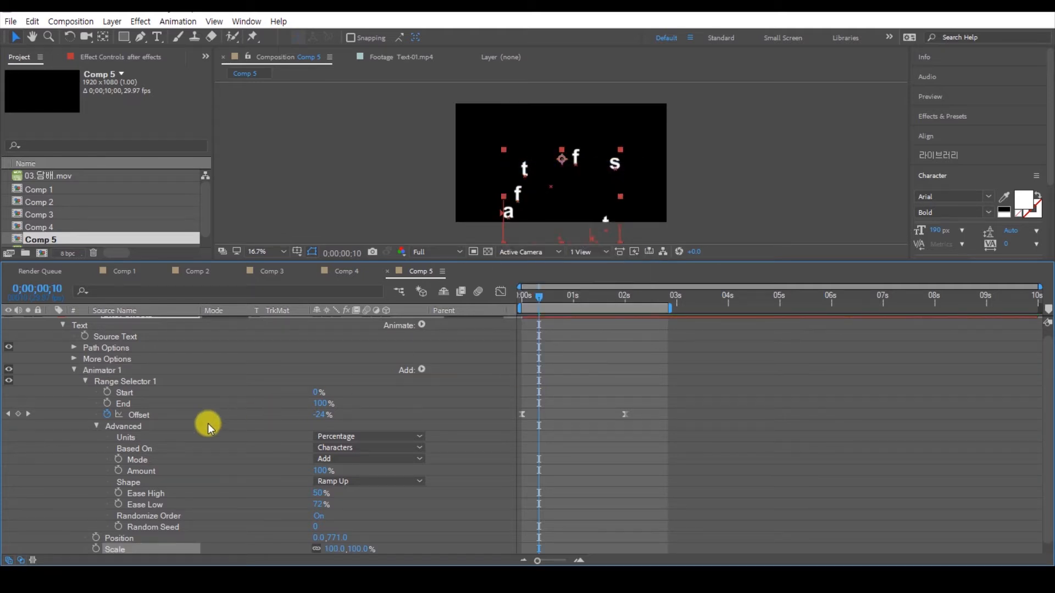
Step: Set the text animator's Scale to 0% and preview the animation from the start
{"action": "scroll", "coordinate": [209, 425], "scroll_direction": "down", "scroll_amount": 1}
{"action": "mouse_move", "coordinate": [551, 298]}
{"action": "left_mouse_down"}
{"action": "mouse_move", "coordinate": [516, 304]}
{"action": "mouse_move", "coordinate": [547, 306]}
{"action": "left_mouse_up"}
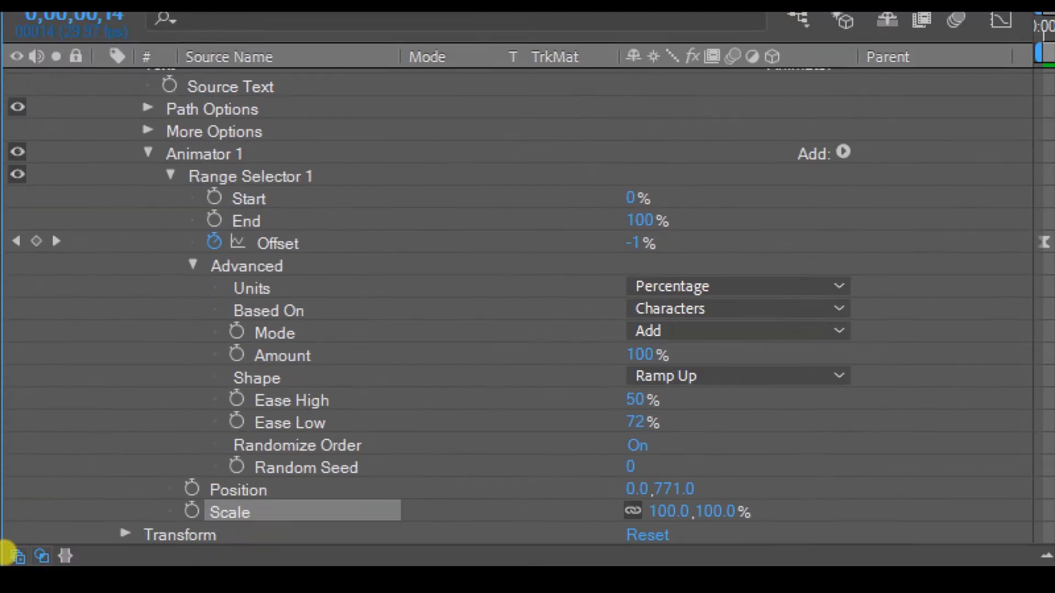
{"action": "mouse_move", "coordinate": [195, 489]}
{"action": "left_mouse_down"}
{"action": "mouse_move", "coordinate": [666, 494]}
{"action": "mouse_move", "coordinate": [719, 491]}
{"action": "mouse_move", "coordinate": [736, 476]}
{"action": "mouse_move", "coordinate": [654, 466]}
{"action": "mouse_move", "coordinate": [743, 486]}
{"action": "left_mouse_up"}
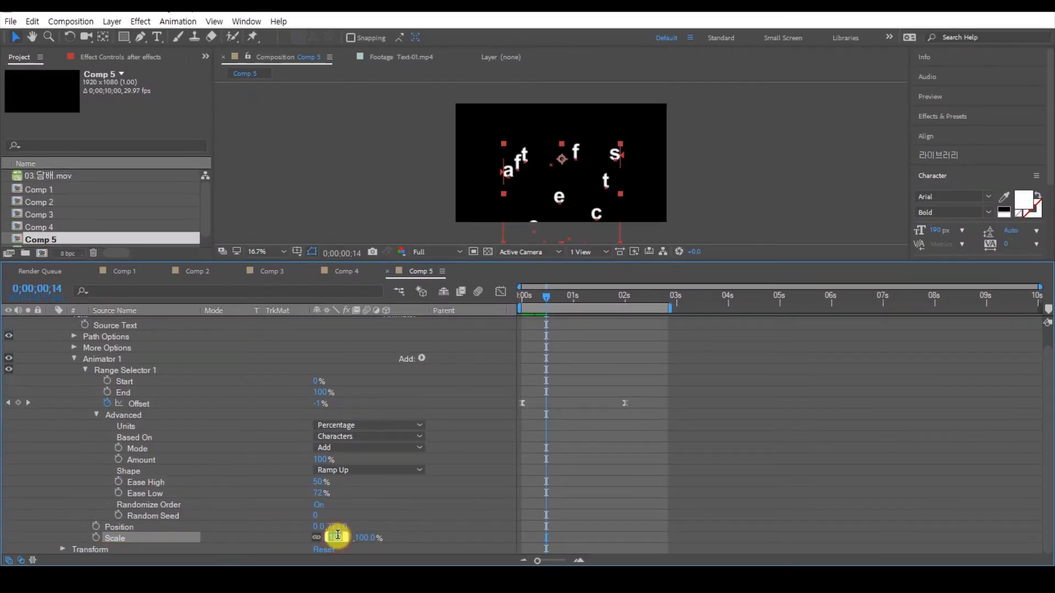
{"action": "key", "text": "Return"}
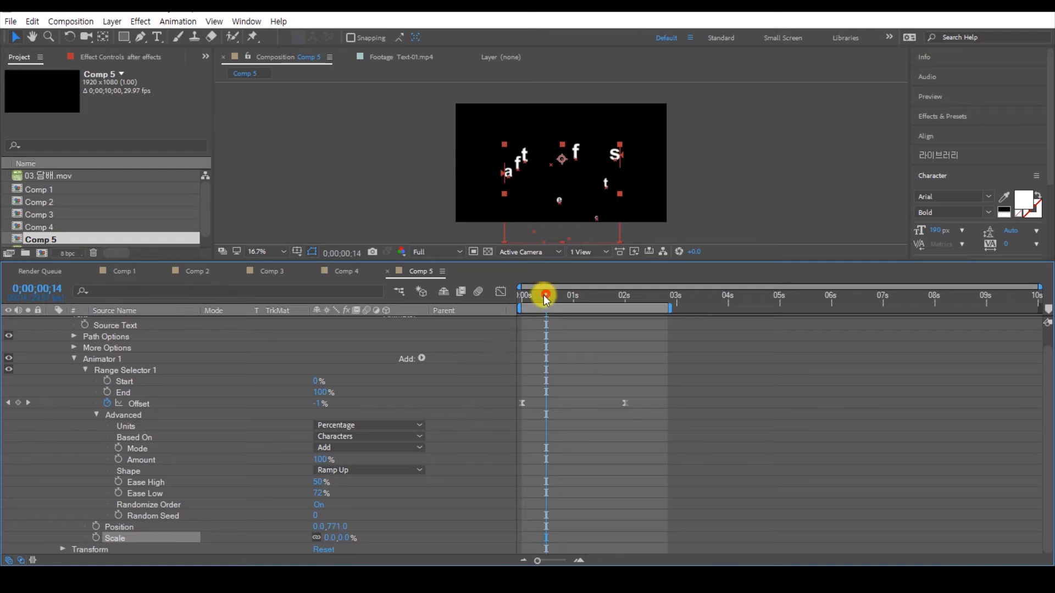
{"action": "left_click_drag", "start_coordinate": [543, 295], "coordinate": [521, 295]}
{"action": "key", "text": "space"}
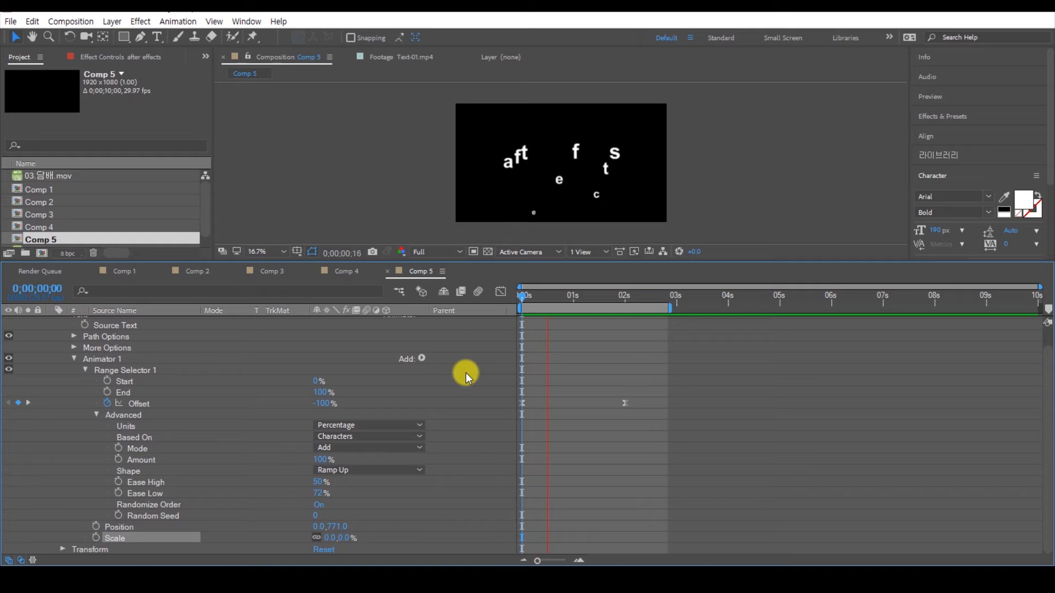
Step: Add an Opacity property to Animator 1 and set it to 0%
{"action": "left_click", "coordinate": [533, 303]}
{"action": "scroll", "coordinate": [536, 205], "scroll_direction": "up", "scroll_amount": 2}
{"action": "key", "text": "h"}
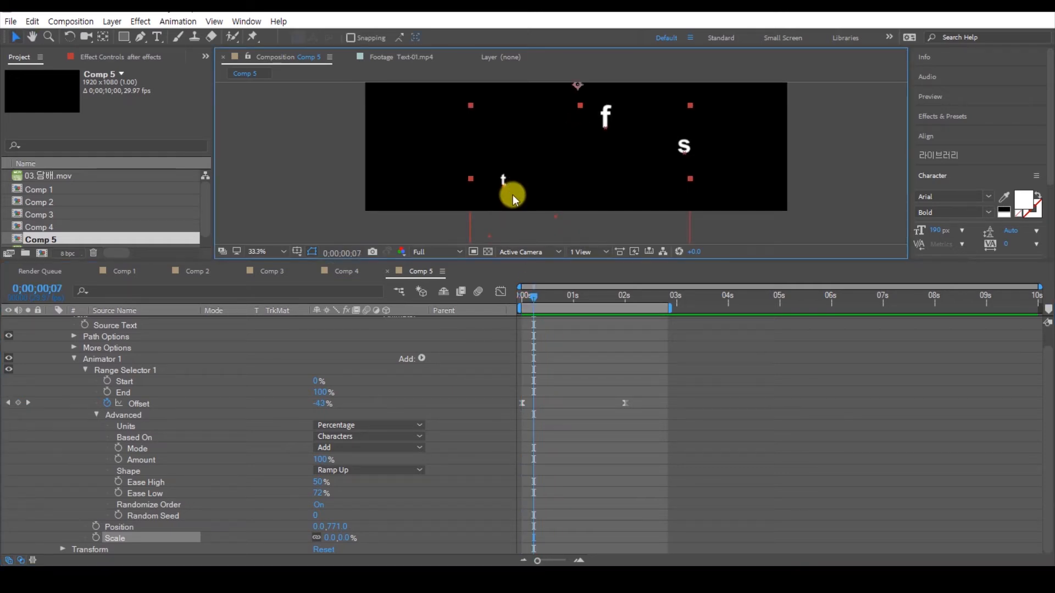
{"action": "left_click", "coordinate": [114, 360]}
{"action": "left_click", "coordinate": [421, 358]}
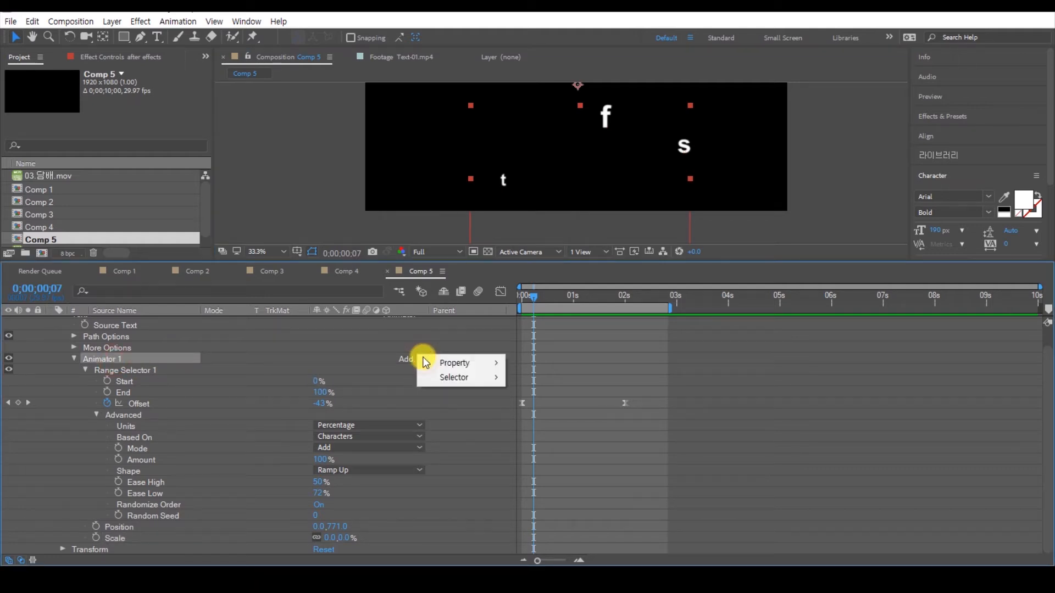
{"action": "mouse_move", "coordinate": [466, 365]}
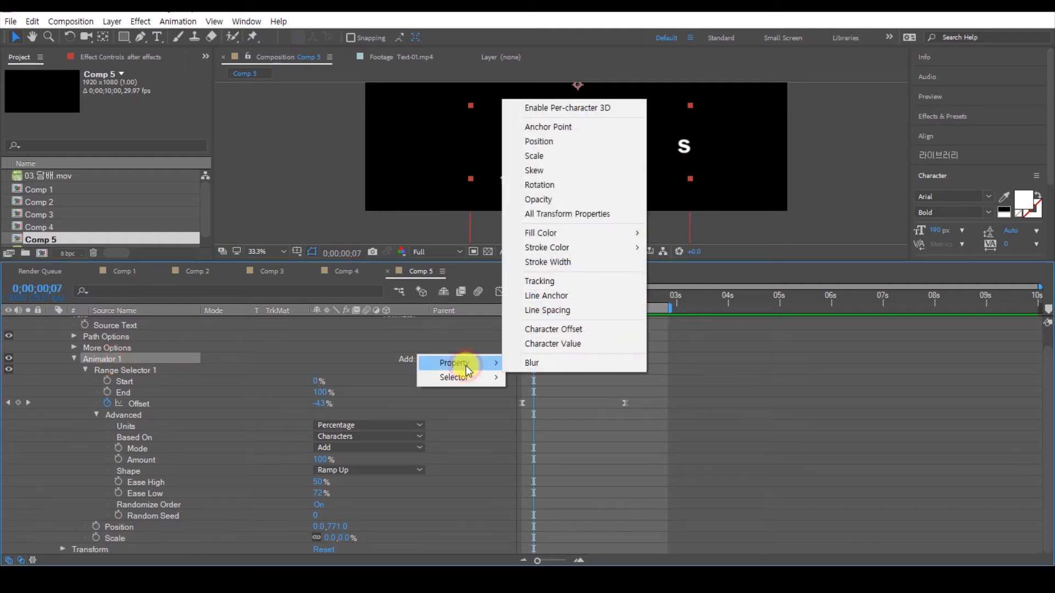
{"action": "left_click", "coordinate": [551, 200]}
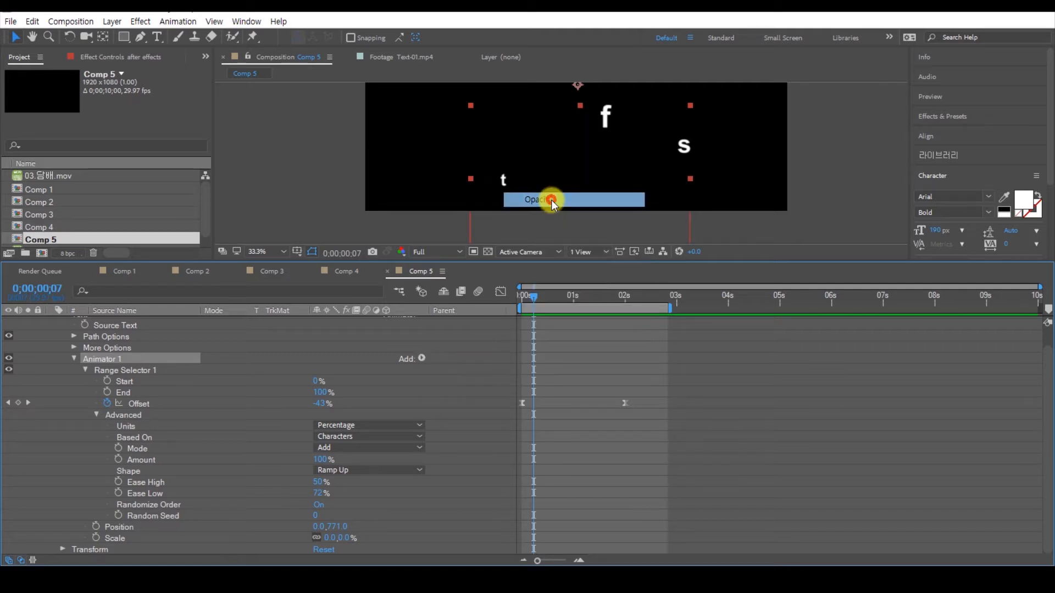
{"action": "scroll", "coordinate": [344, 434], "scroll_direction": "down", "scroll_amount": 1}
{"action": "left_click_drag", "start_coordinate": [323, 544], "coordinate": [70, 534]}
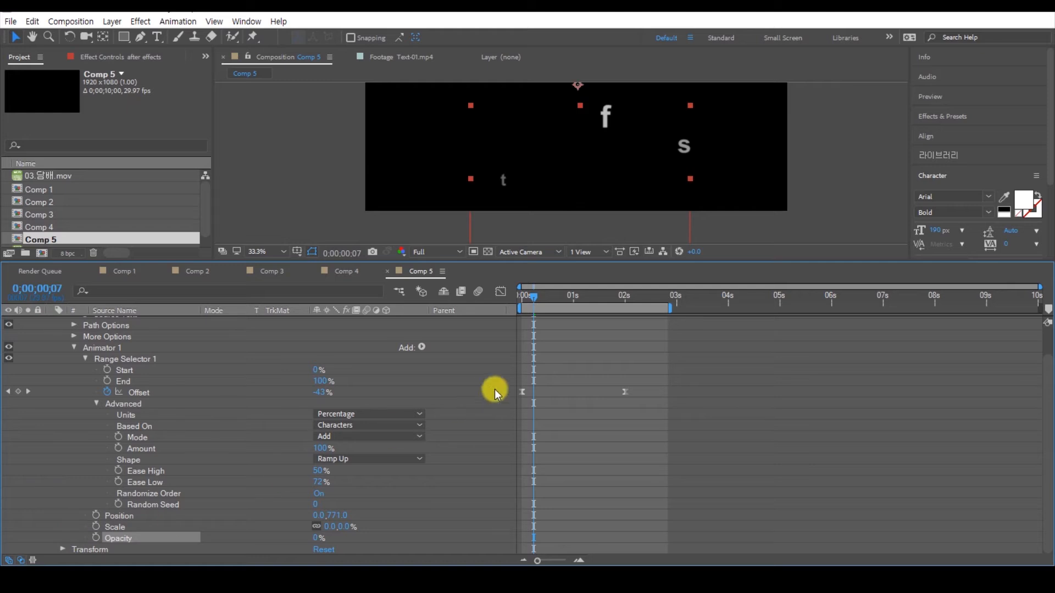
Step: Enlarge the composition viewer and preview the text animation with the scale and opacity changes
{"action": "mouse_move", "coordinate": [533, 299]}
{"action": "left_mouse_down"}
{"action": "mouse_move", "coordinate": [513, 300]}
{"action": "mouse_move", "coordinate": [541, 305]}
{"action": "left_mouse_up"}
{"action": "scroll", "coordinate": [581, 168], "scroll_direction": "down", "scroll_amount": 1}
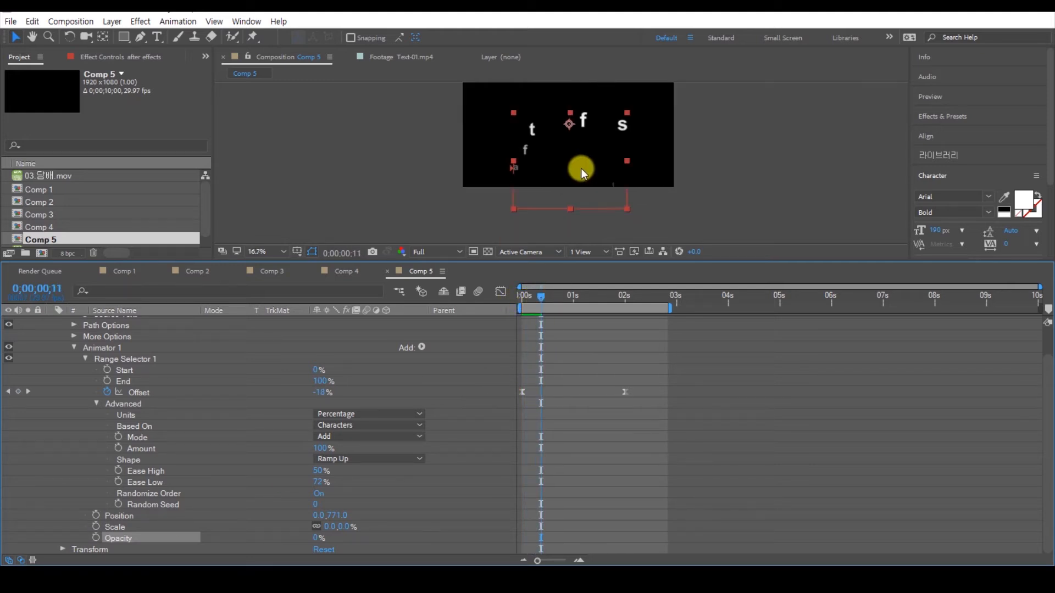
{"action": "left_click_drag", "start_coordinate": [578, 260], "coordinate": [573, 350]}
{"action": "key", "text": "space"}
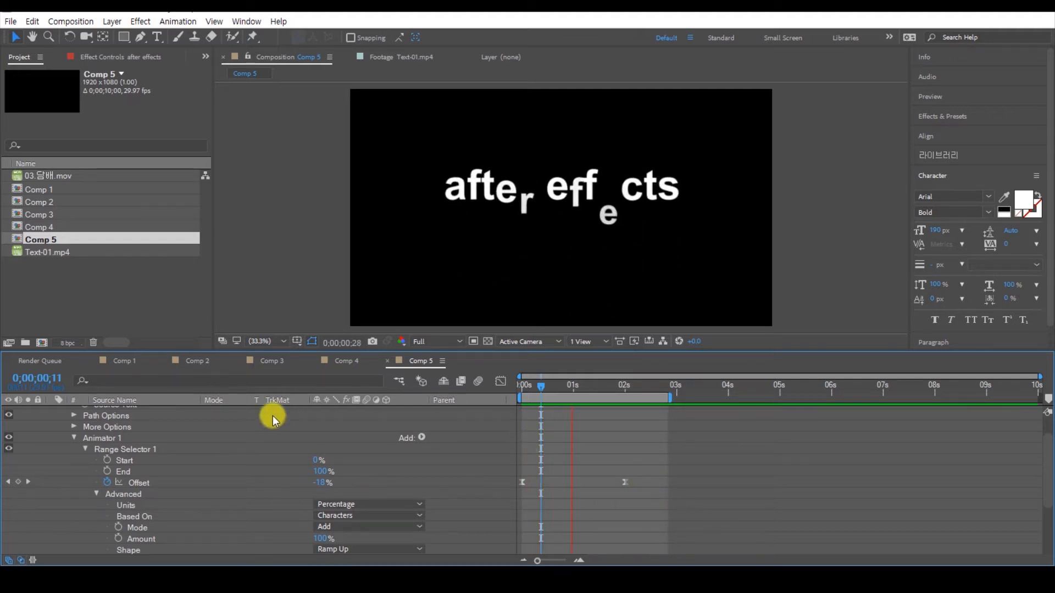
{"action": "key", "text": "space"}
Step: Collapse the "after effects" text layer's properties and duplicate the layer
{"action": "scroll", "coordinate": [58, 448], "scroll_direction": "up", "scroll_amount": 1}
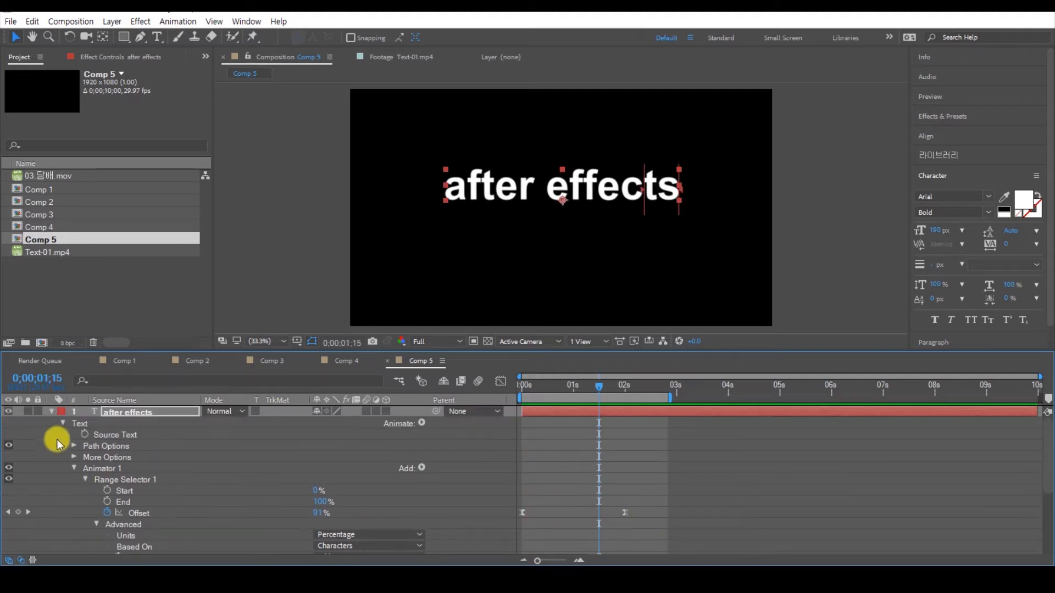
{"action": "left_click", "coordinate": [51, 411]}
{"action": "left_click", "coordinate": [606, 188]}
{"action": "left_click", "coordinate": [657, 436]}
{"action": "left_click", "coordinate": [628, 409]}
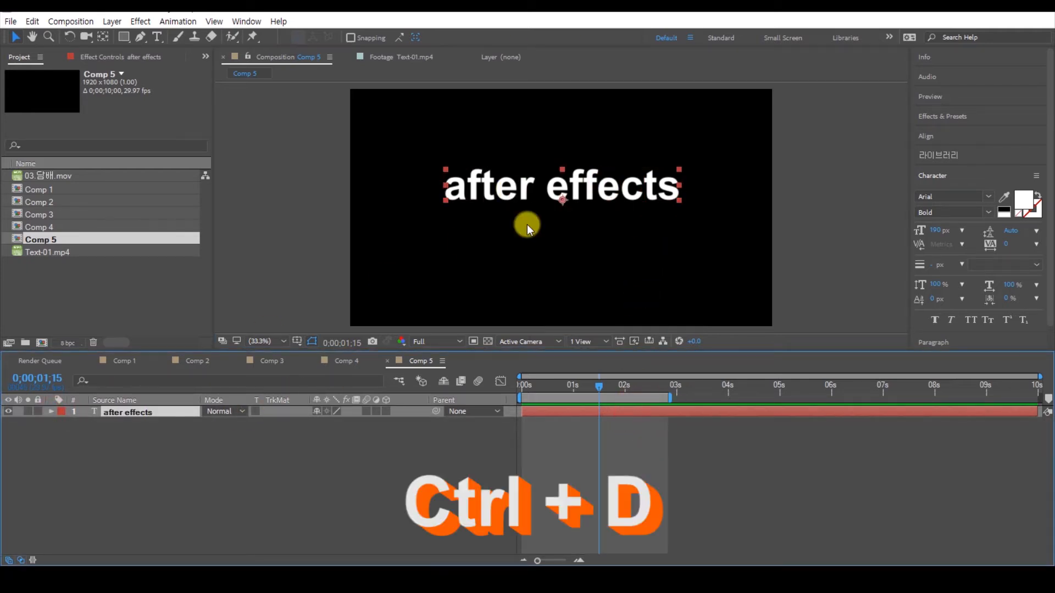
{"action": "key", "text": "ctrl+d"}
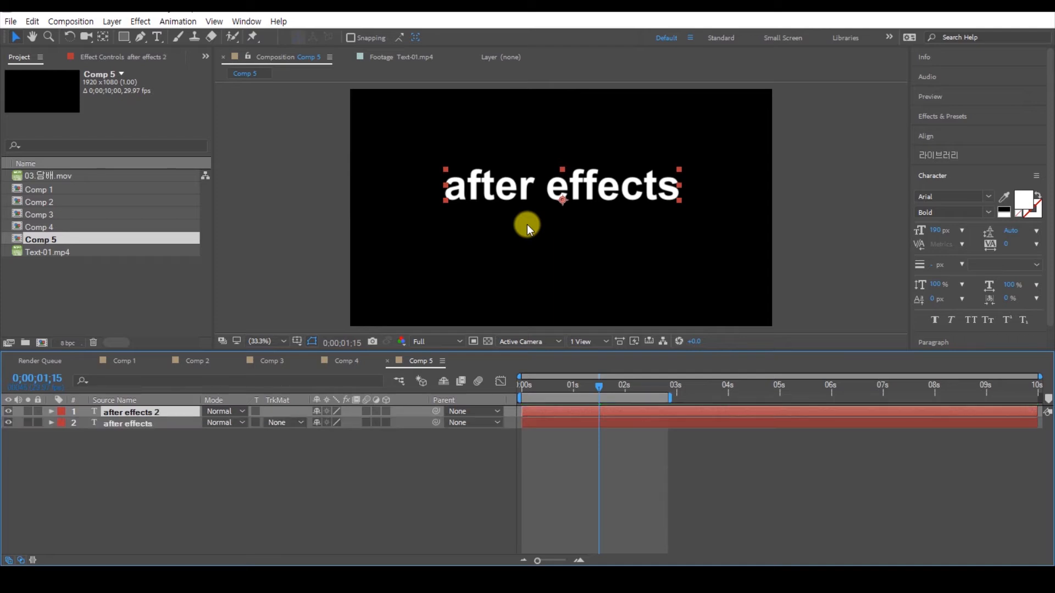
Step: Place the duplicated text just below the original and change its wording to "Animation"
{"action": "left_click_drag", "start_coordinate": [590, 191], "coordinate": [593, 233]}
{"action": "double_click", "coordinate": [594, 234]}
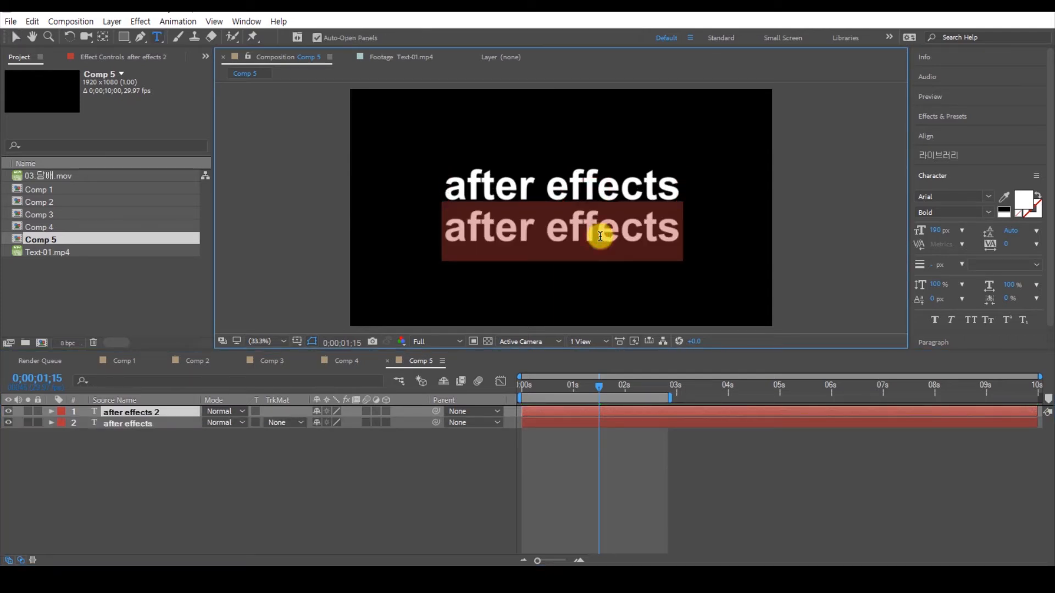
{"action": "type", "text": "Am"}
{"action": "key", "text": "BackSpace"}
{"action": "type", "text": "nimation"}
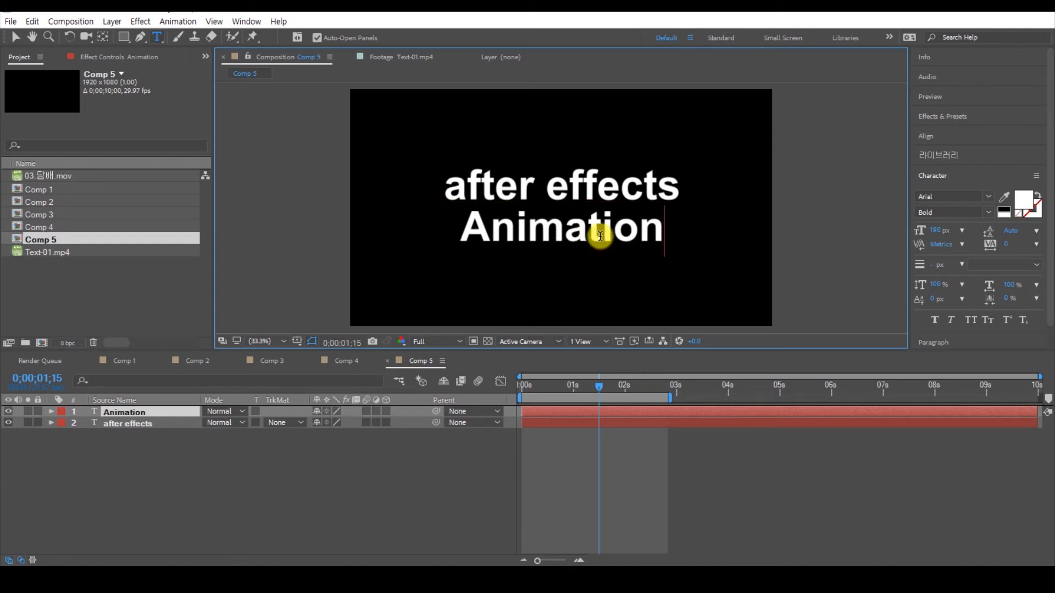
Step: Change the fill color of the "Animation" text to orange-yellow
{"action": "left_click", "coordinate": [16, 37]}
{"action": "left_click", "coordinate": [1025, 203]}
{"action": "left_click", "coordinate": [382, 395]}
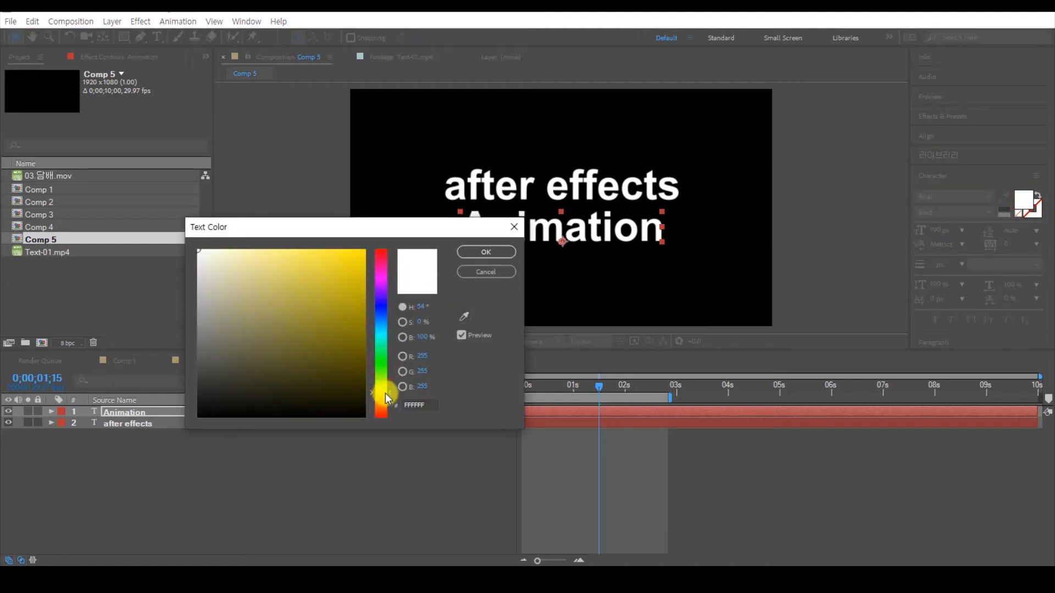
{"action": "left_click", "coordinate": [358, 285]}
{"action": "left_click", "coordinate": [486, 252]}
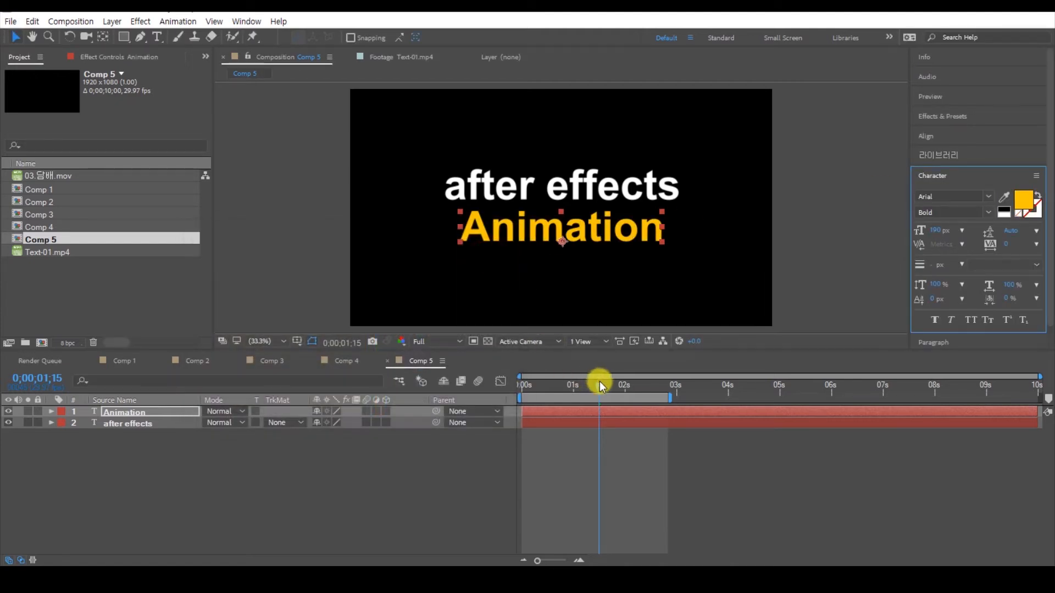
Step: Preview both text animations from the start and deselect the layers
{"action": "left_click_drag", "start_coordinate": [604, 391], "coordinate": [519, 393]}
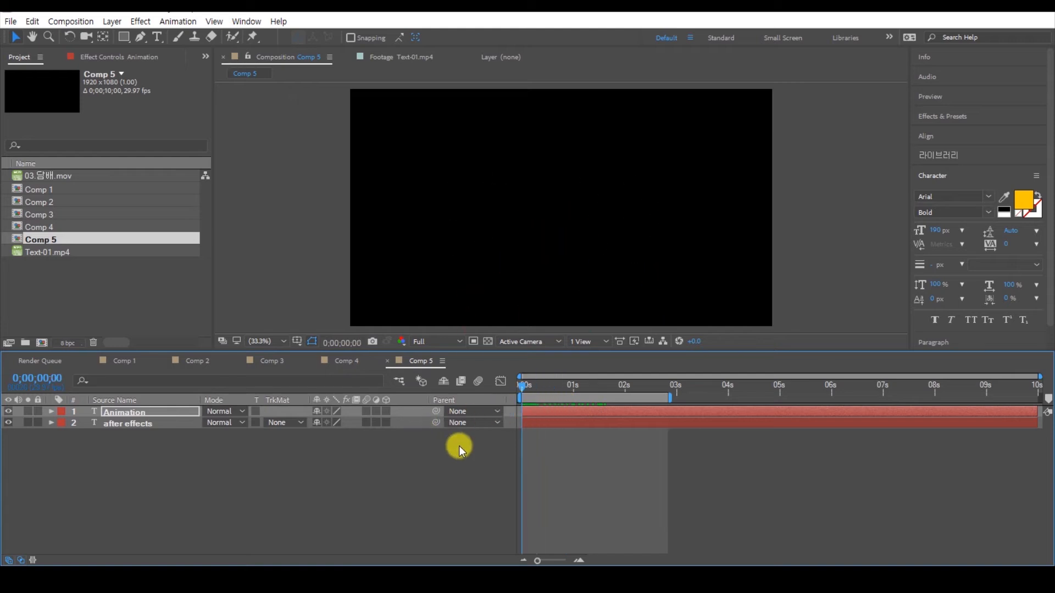
{"action": "key", "text": "space"}
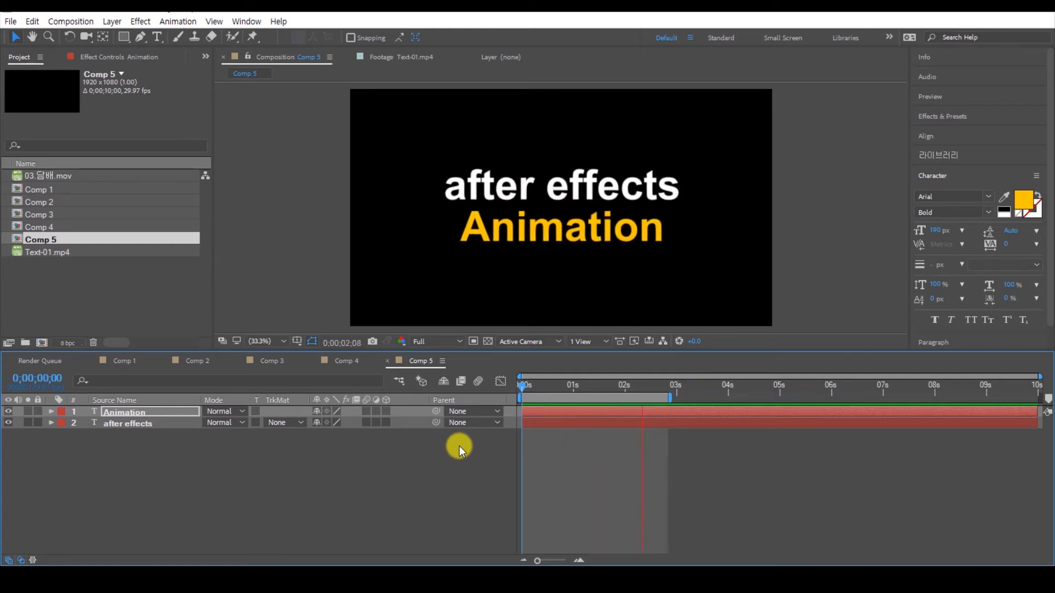
{"action": "left_click", "coordinate": [460, 446]}
Step: Create a new shape layer with an ellipse filling the whole composition and expand its ellipse path properties
{"action": "left_click", "coordinate": [119, 39]}
{"action": "left_click_drag", "start_coordinate": [118, 42], "coordinate": [167, 67]}
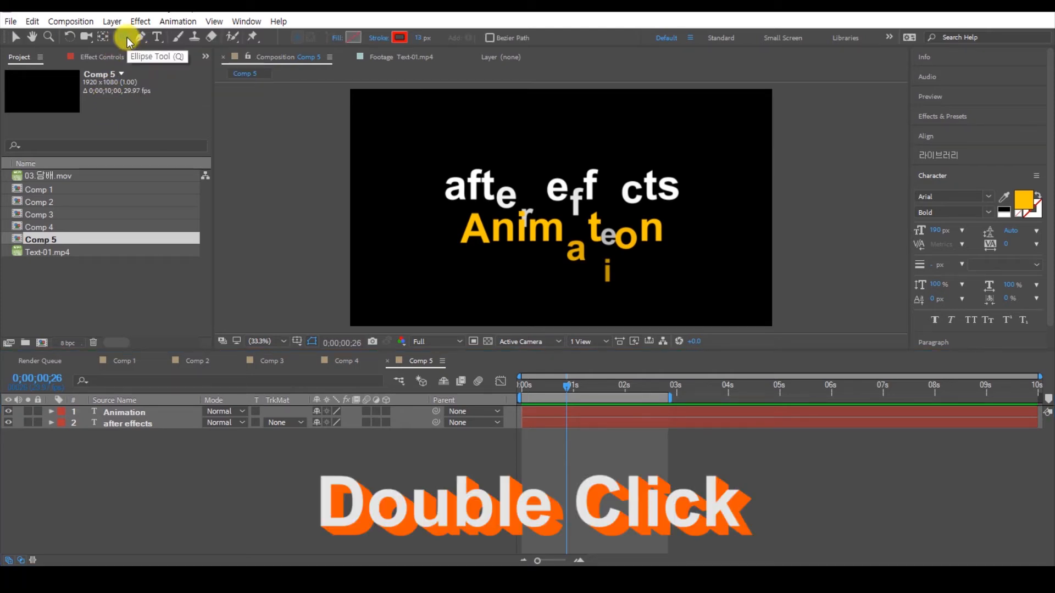
{"action": "double_click", "coordinate": [126, 39]}
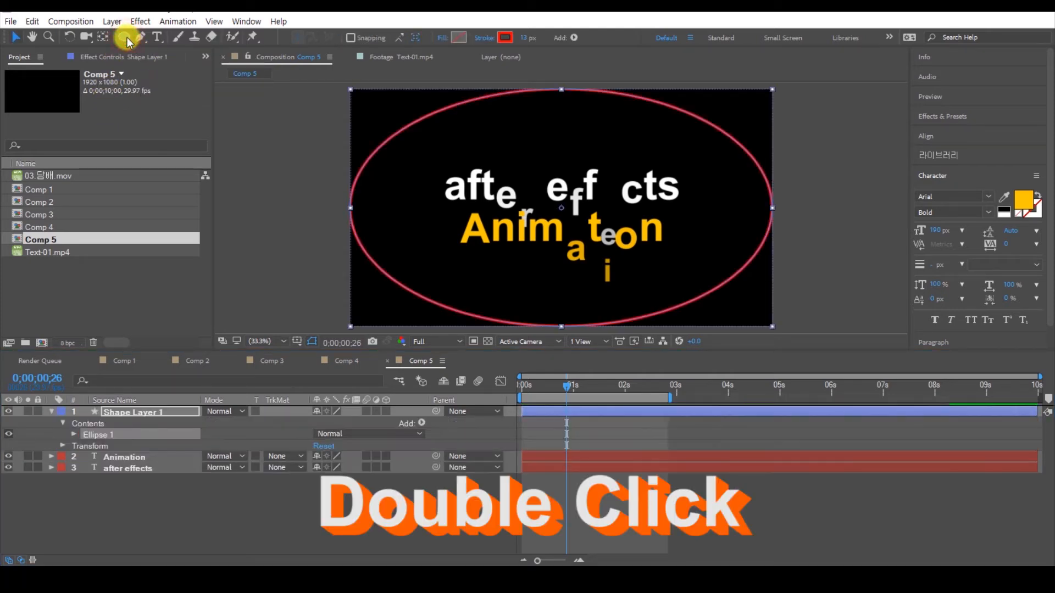
{"action": "left_click", "coordinate": [74, 434]}
{"action": "left_click", "coordinate": [85, 445]}
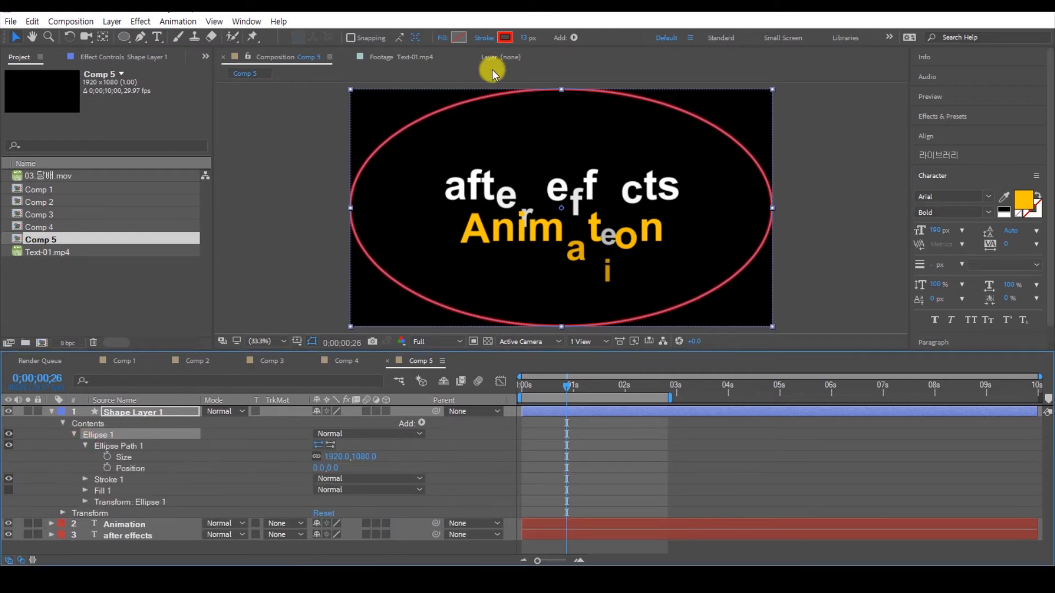
Step: Give the ellipse a solid yellow fill and remove its stroke
{"action": "left_click", "coordinate": [443, 37]}
{"action": "left_click", "coordinate": [244, 201]}
{"action": "left_click", "coordinate": [265, 273]}
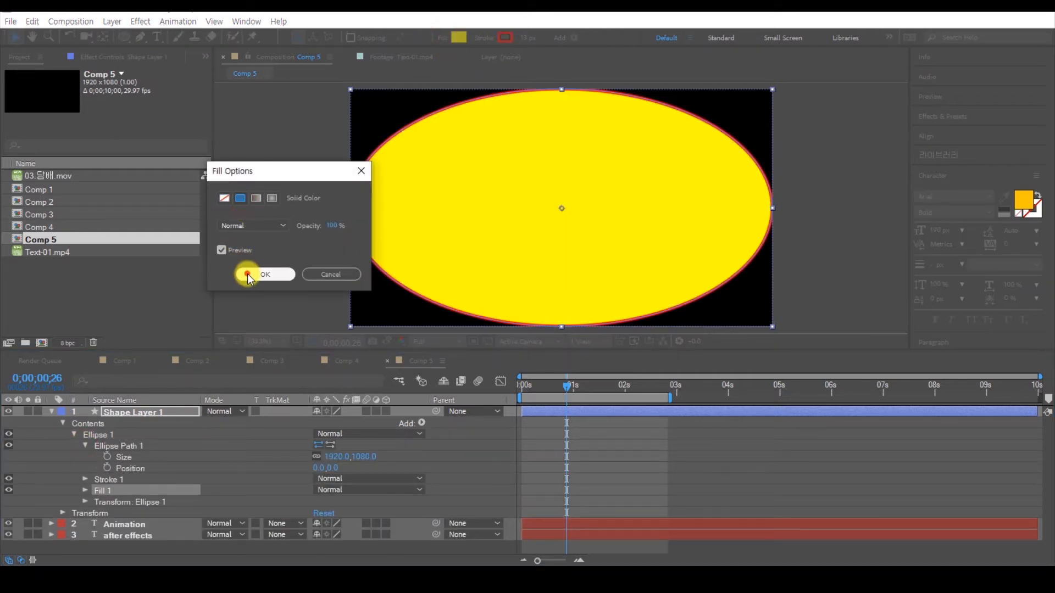
{"action": "left_click", "coordinate": [485, 39]}
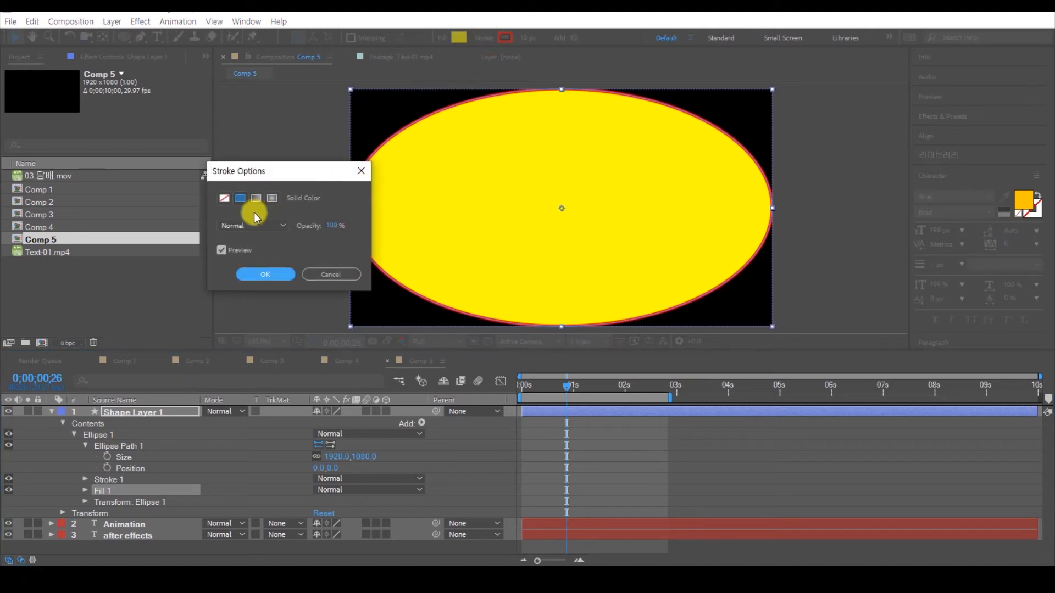
{"action": "left_click", "coordinate": [226, 198]}
{"action": "left_click", "coordinate": [269, 274]}
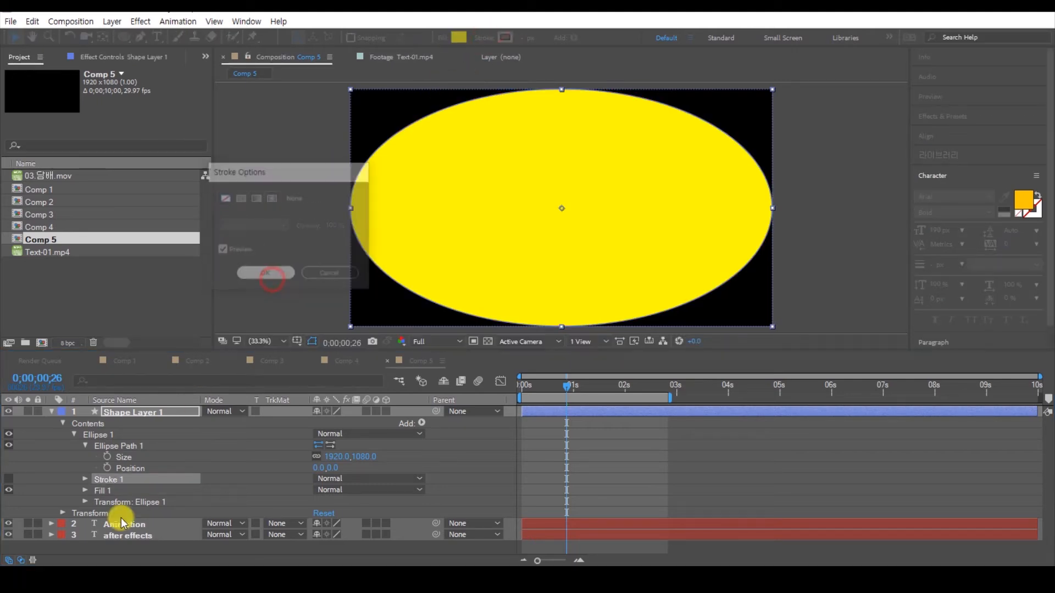
Step: Set the ellipse path's width to 1080 to make it a circle, and reduce its linked size to 548 by 548
{"action": "left_click", "coordinate": [118, 446]}
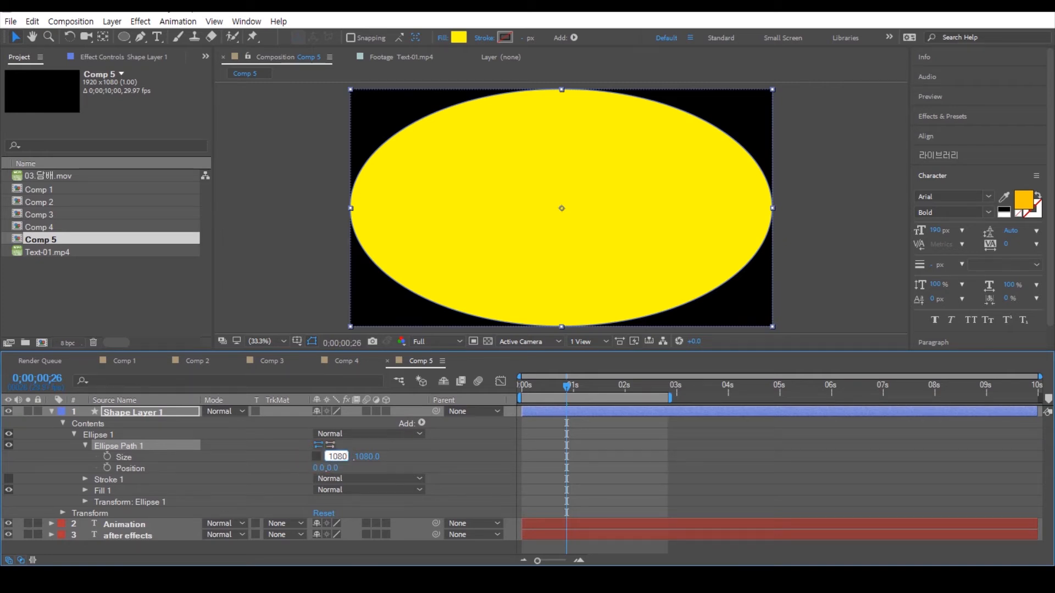
{"action": "key", "text": "Return"}
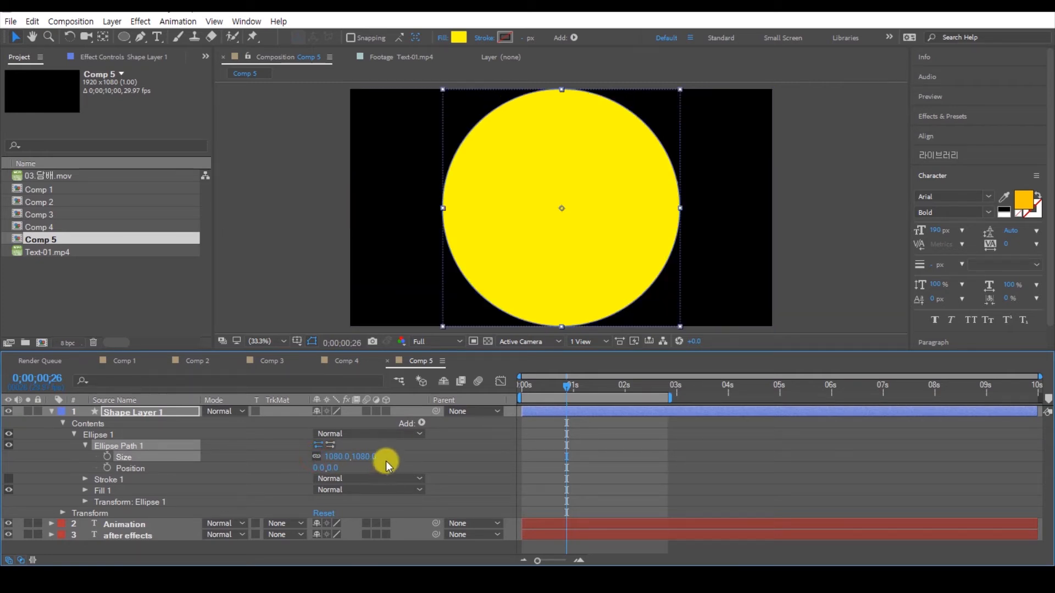
{"action": "left_click_drag", "start_coordinate": [370, 456], "coordinate": [99, 517]}
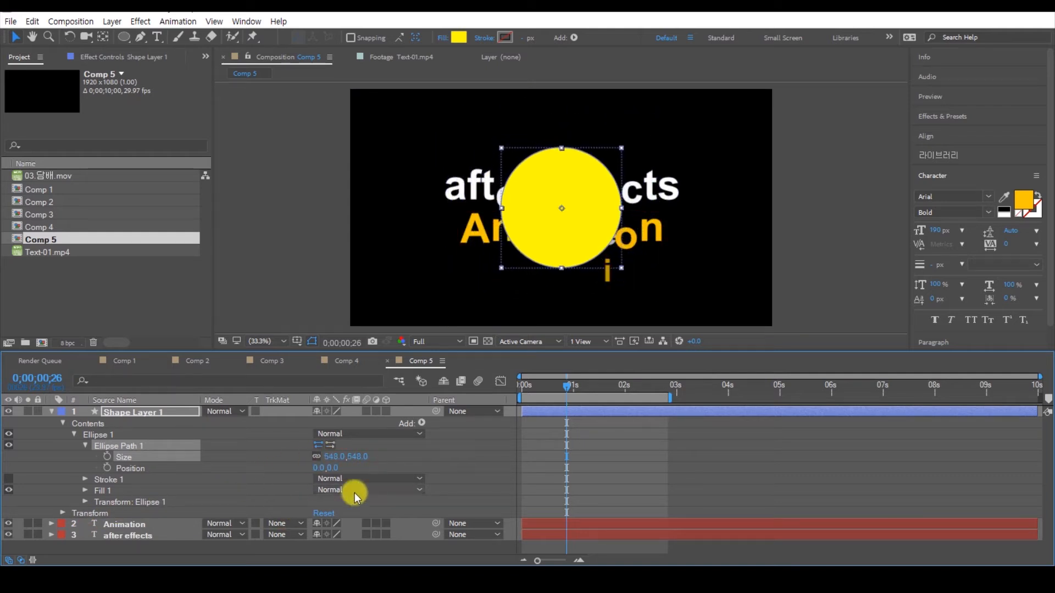
Step: Reduce the ellipse path's linked size to 243 by 243
{"action": "left_click_drag", "start_coordinate": [357, 459], "coordinate": [210, 470]}
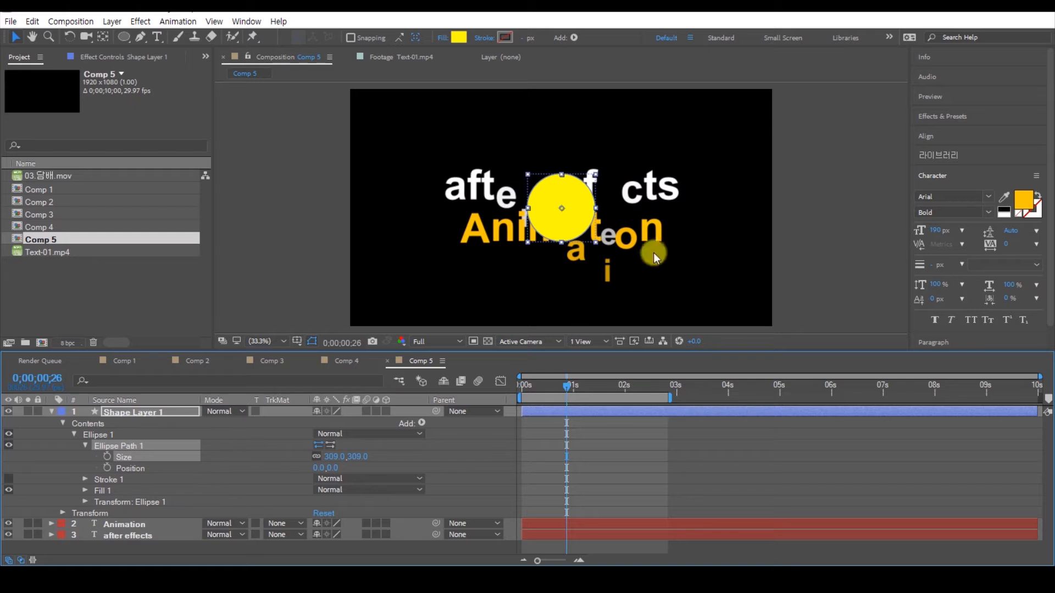
{"action": "scroll", "coordinate": [560, 209], "scroll_direction": "up", "scroll_amount": 3}
{"action": "left_click_drag", "start_coordinate": [363, 463], "coordinate": [320, 460]}
{"action": "scroll", "coordinate": [667, 226], "scroll_direction": "down", "scroll_amount": 2}
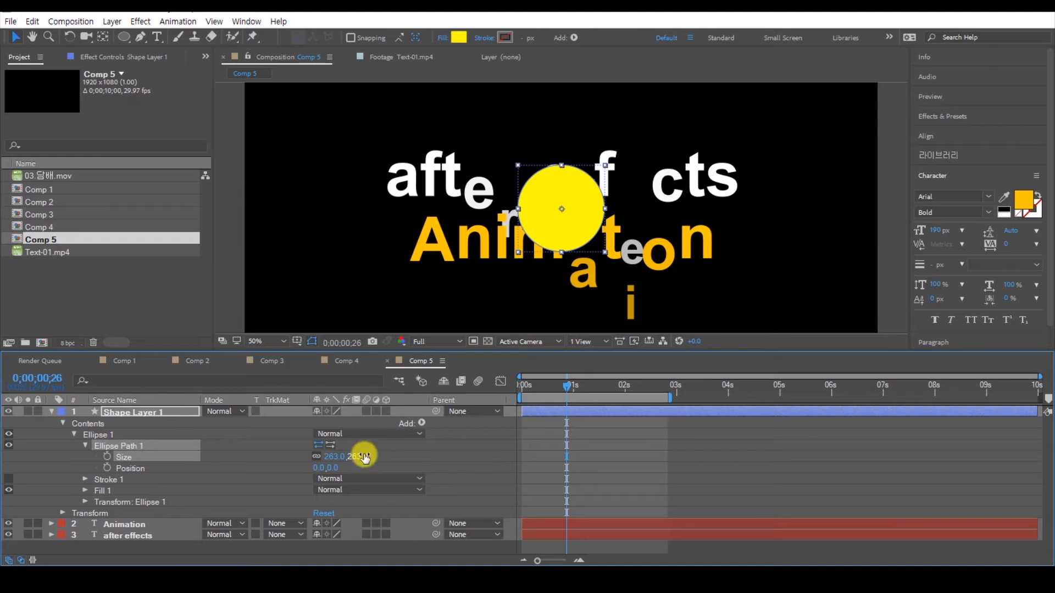
{"action": "left_click_drag", "start_coordinate": [360, 459], "coordinate": [348, 459]}
Step: Keyframe the ellipse path's size from 0 at frame 0 to 243 at frame 10, and check an in-between frame
{"action": "left_click_drag", "start_coordinate": [565, 391], "coordinate": [499, 391]}
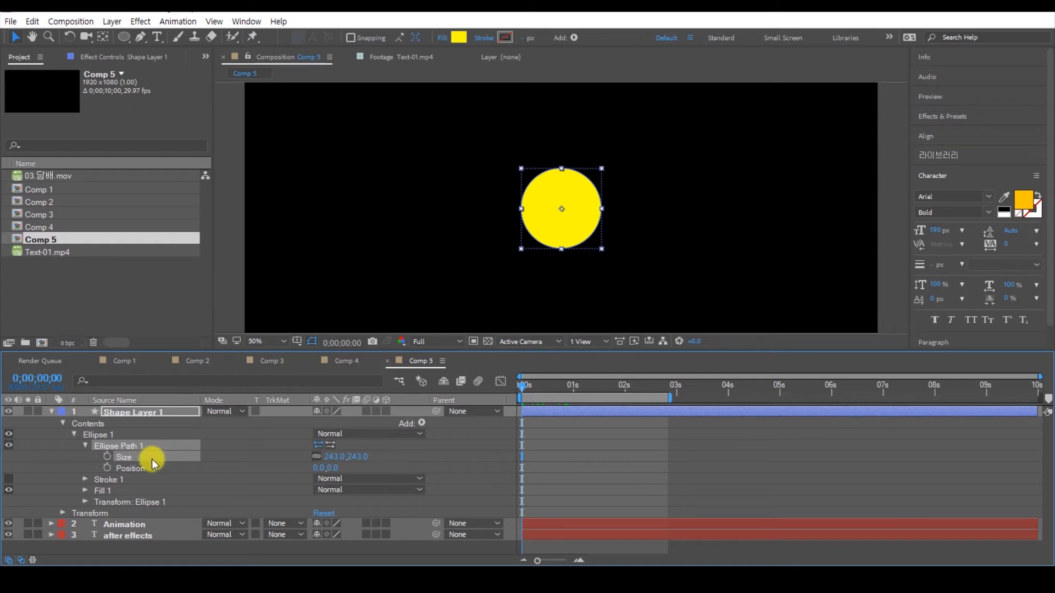
{"action": "mouse_move", "coordinate": [527, 385]}
{"action": "left_mouse_down"}
{"action": "mouse_move", "coordinate": [548, 387]}
{"action": "mouse_move", "coordinate": [511, 393]}
{"action": "left_mouse_up"}
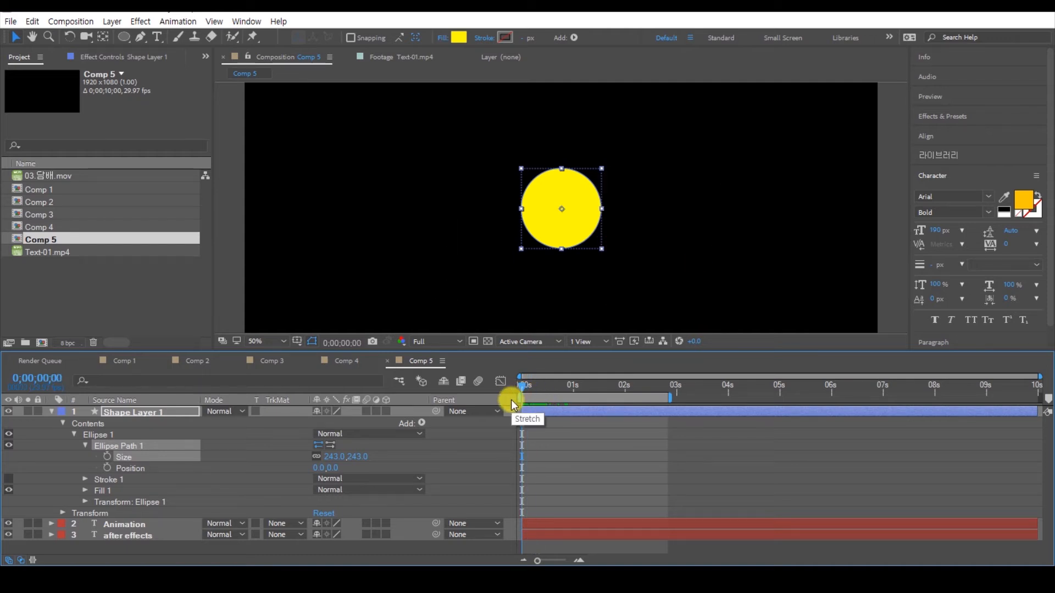
{"action": "key", "text": "space"}
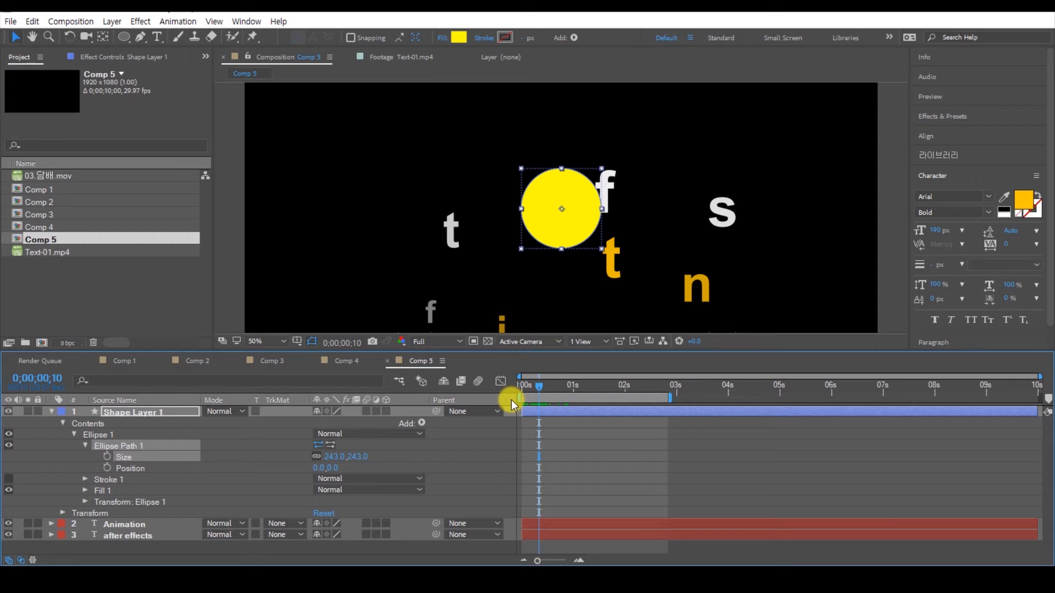
{"action": "left_click_drag", "start_coordinate": [541, 386], "coordinate": [500, 391]}
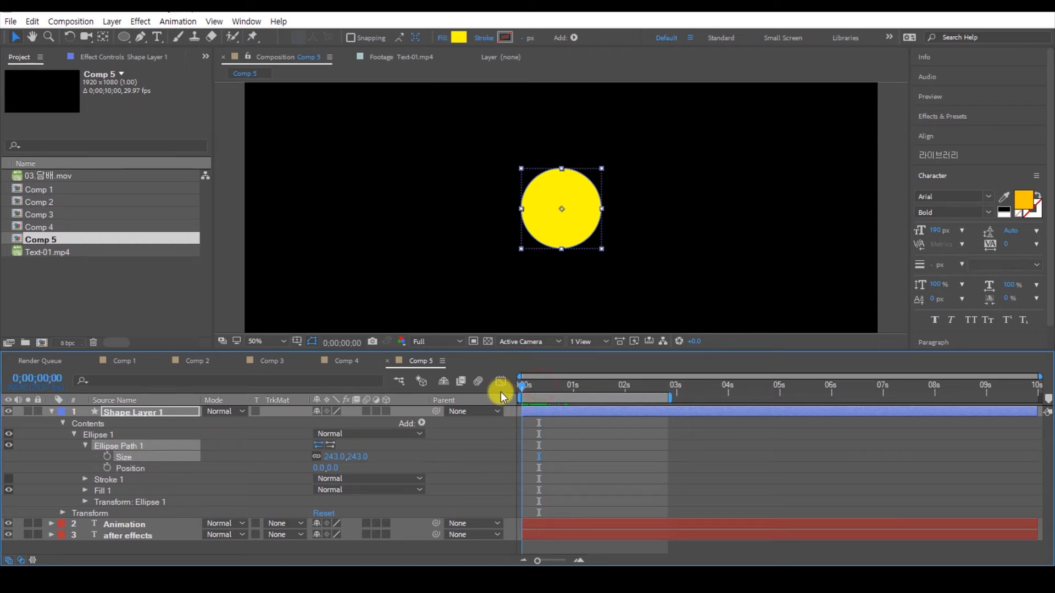
{"action": "key", "text": "shift+Page_Down"}
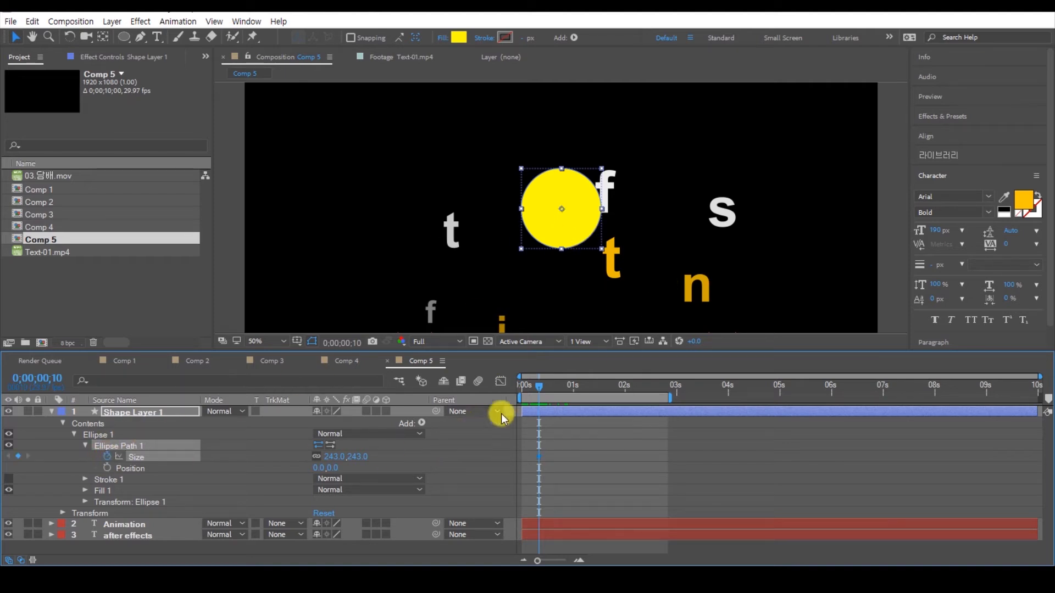
{"action": "left_click_drag", "start_coordinate": [537, 384], "coordinate": [508, 396]}
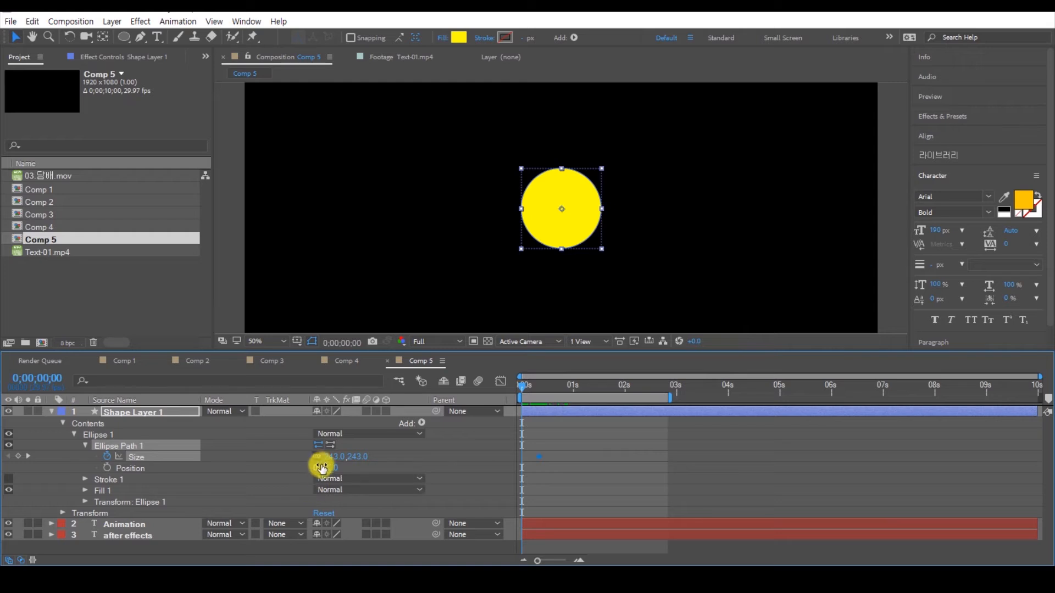
{"action": "key", "text": "Return"}
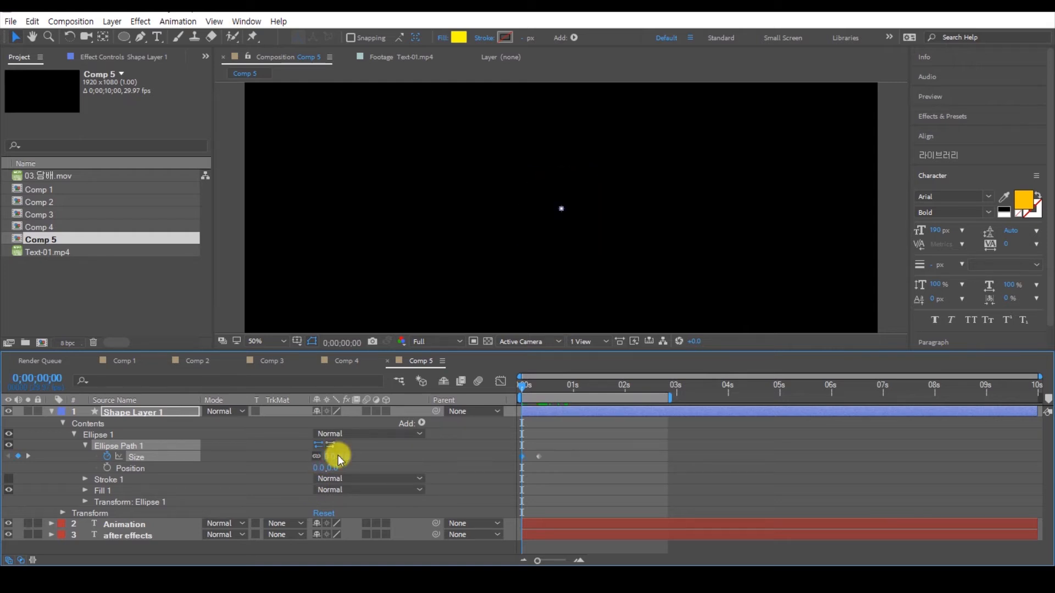
{"action": "mouse_move", "coordinate": [519, 384]}
{"action": "left_mouse_down"}
{"action": "mouse_move", "coordinate": [557, 394]}
{"action": "mouse_move", "coordinate": [527, 394]}
{"action": "mouse_move", "coordinate": [546, 404]}
{"action": "mouse_move", "coordinate": [522, 396]}
{"action": "mouse_move", "coordinate": [536, 395]}
{"action": "left_mouse_up"}
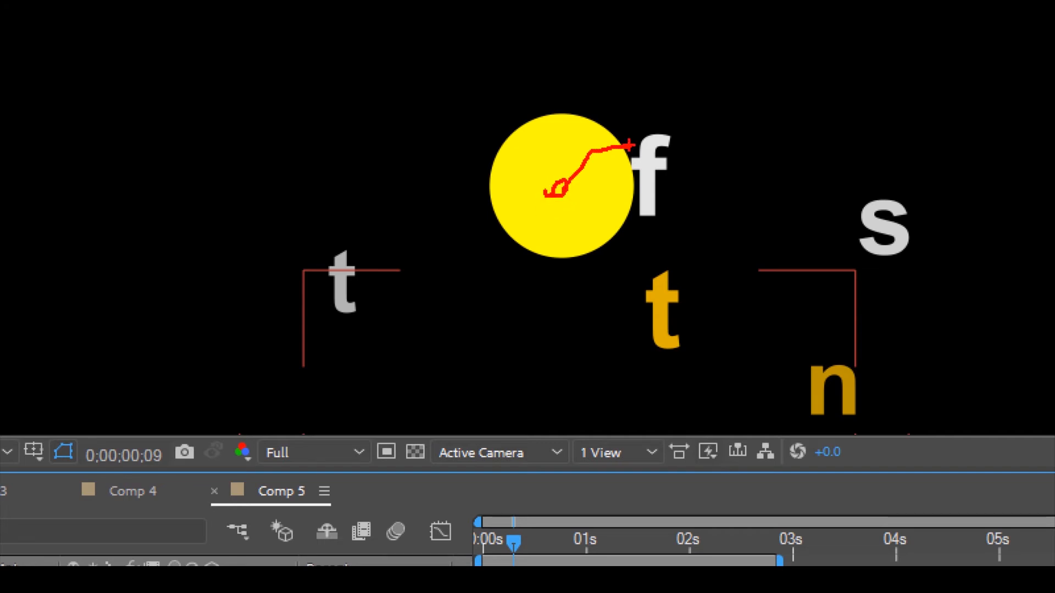
{"action": "key", "text": "Escape"}
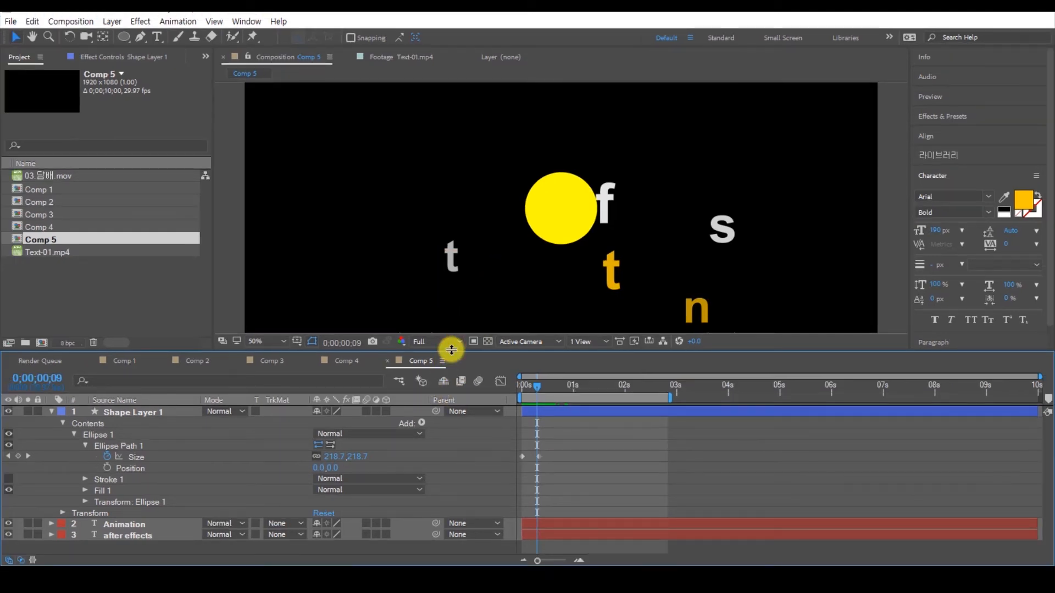
Step: Enlarge the timeline area, duplicate Ellipse Path 1 inside Ellipse 1, and expand the duplicate's properties
{"action": "left_click_drag", "start_coordinate": [451, 350], "coordinate": [463, 252]}
{"action": "left_click", "coordinate": [125, 358]}
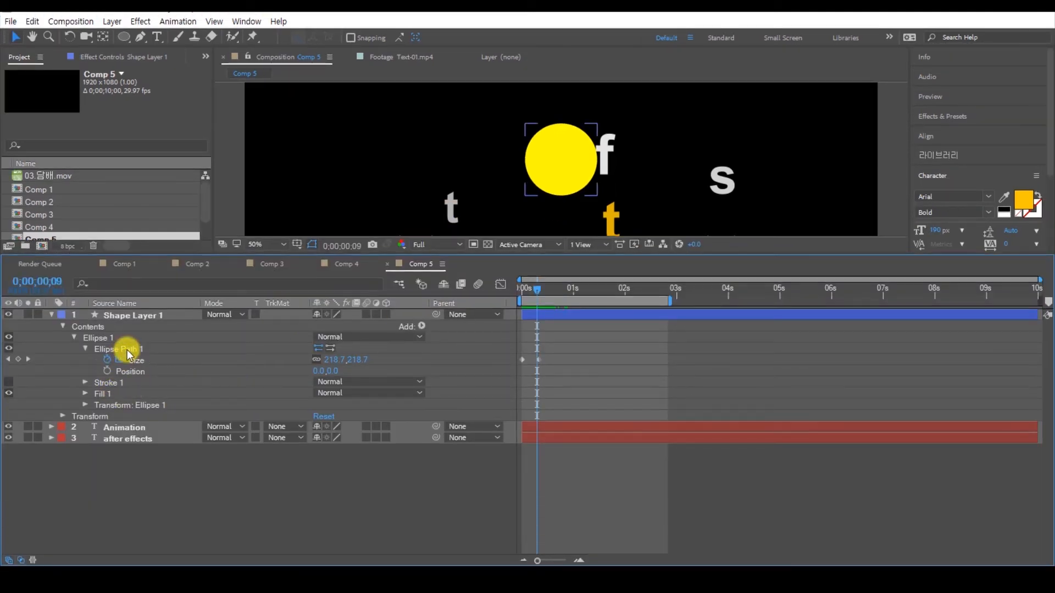
{"action": "left_click", "coordinate": [120, 349]}
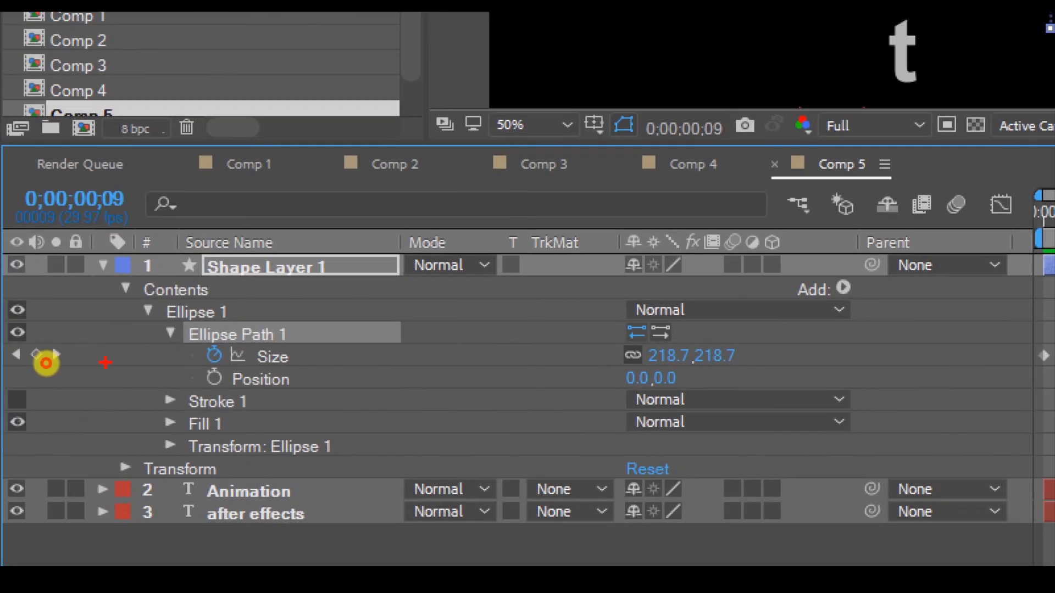
{"action": "mouse_move", "coordinate": [175, 348]}
{"action": "left_mouse_down"}
{"action": "mouse_move", "coordinate": [302, 342]}
{"action": "mouse_move", "coordinate": [288, 347]}
{"action": "left_mouse_up"}
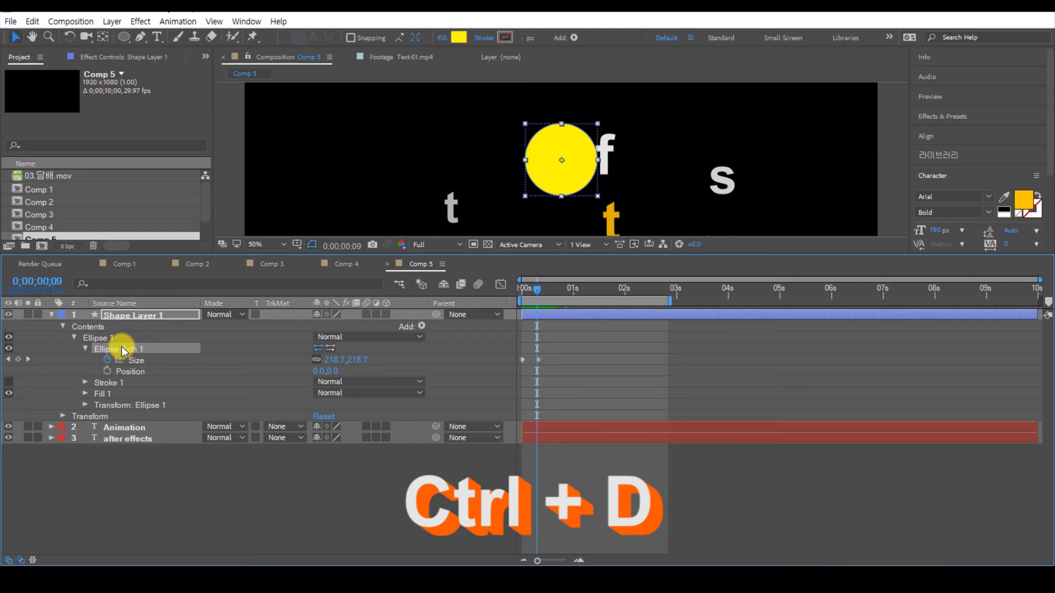
{"action": "key", "text": "ctrl+d"}
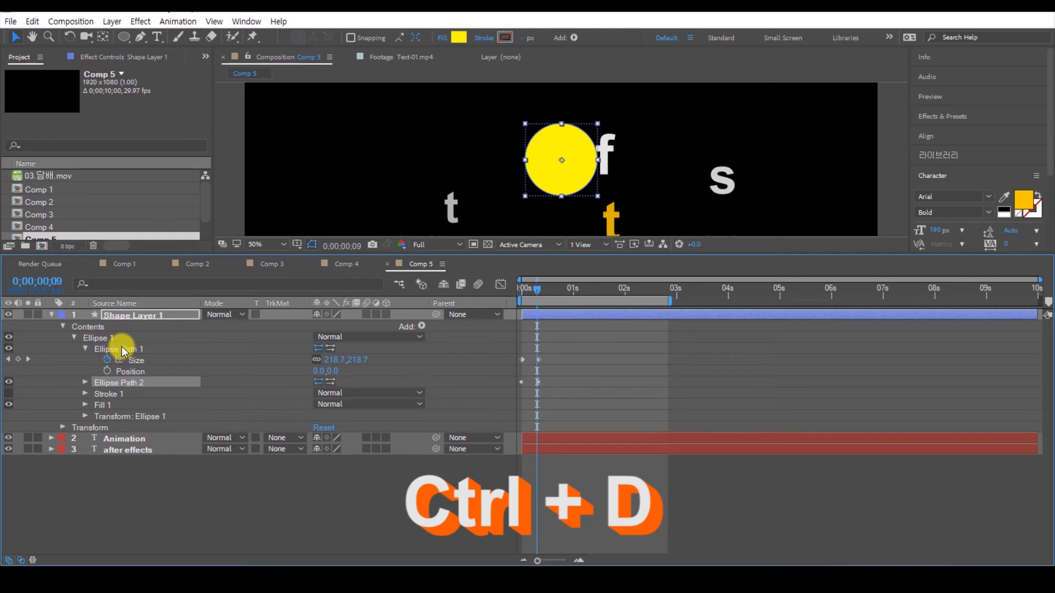
{"action": "left_click", "coordinate": [86, 383]}
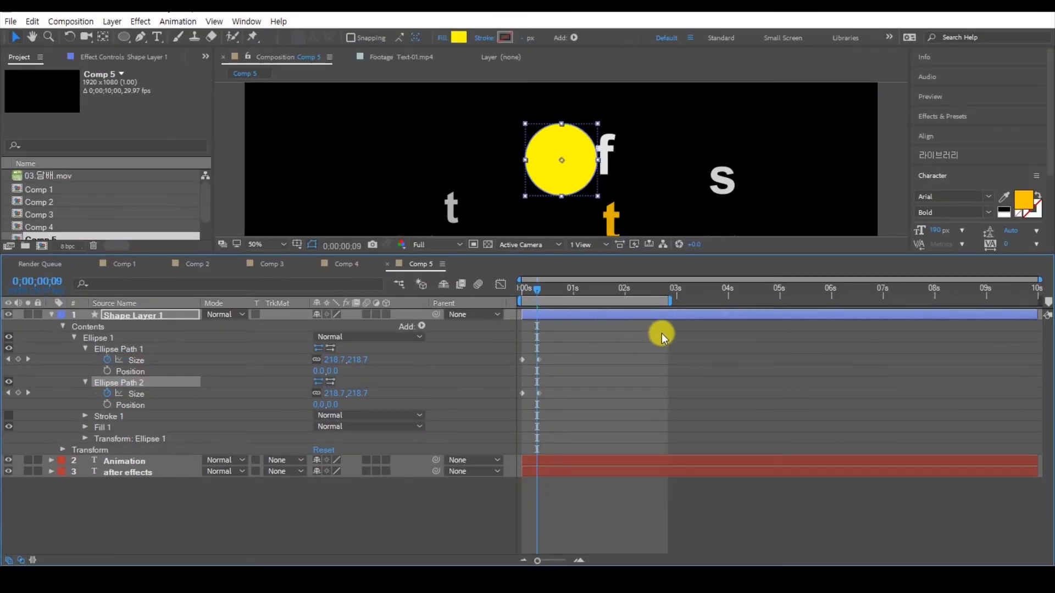
Step: Magnify the timeline's time range and move the first Size keyframe of Ellipse Path 1 to frame 4
{"action": "left_click_drag", "start_coordinate": [1038, 280], "coordinate": [652, 279]}
{"action": "mouse_move", "coordinate": [608, 370]}
{"action": "left_mouse_down"}
{"action": "mouse_move", "coordinate": [501, 346]}
{"action": "mouse_move", "coordinate": [526, 374]}
{"action": "mouse_move", "coordinate": [526, 363]}
{"action": "left_mouse_up"}
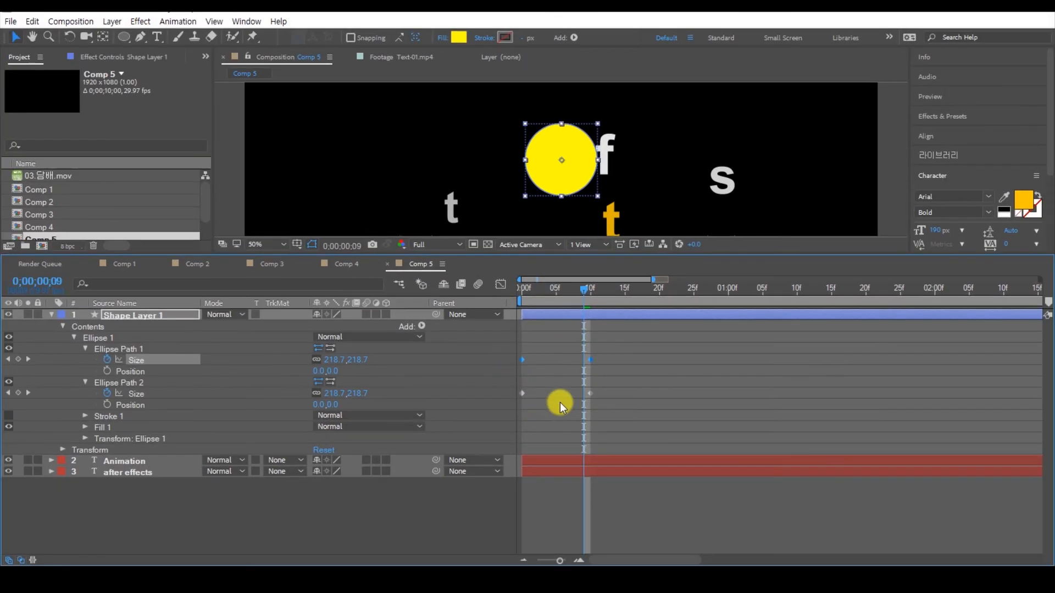
{"action": "left_click", "coordinate": [558, 365]}
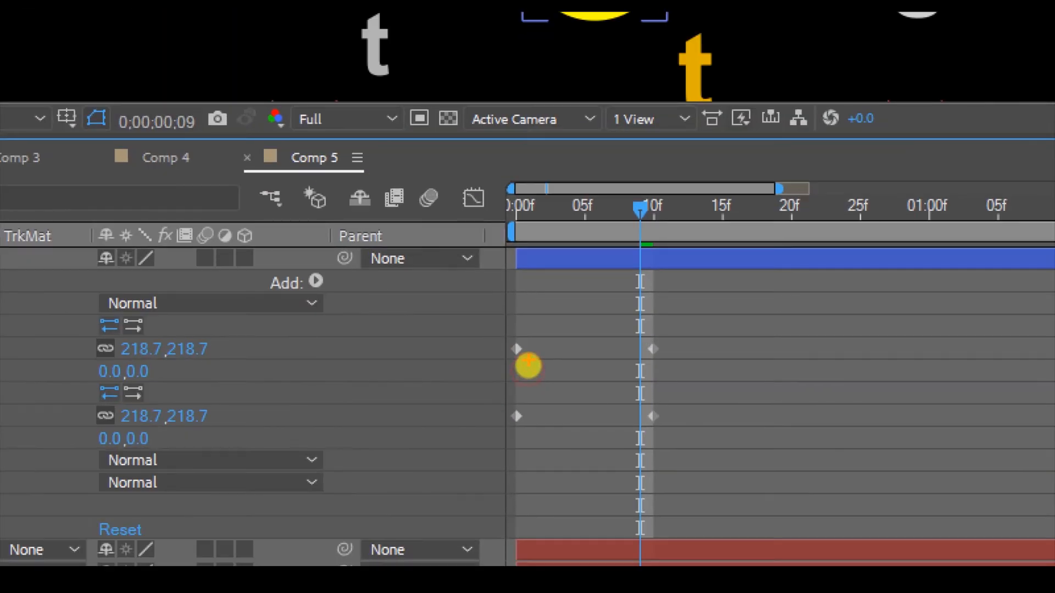
{"action": "mouse_move", "coordinate": [527, 368]}
{"action": "left_mouse_down"}
{"action": "mouse_move", "coordinate": [501, 341]}
{"action": "mouse_move", "coordinate": [520, 371]}
{"action": "left_mouse_up"}
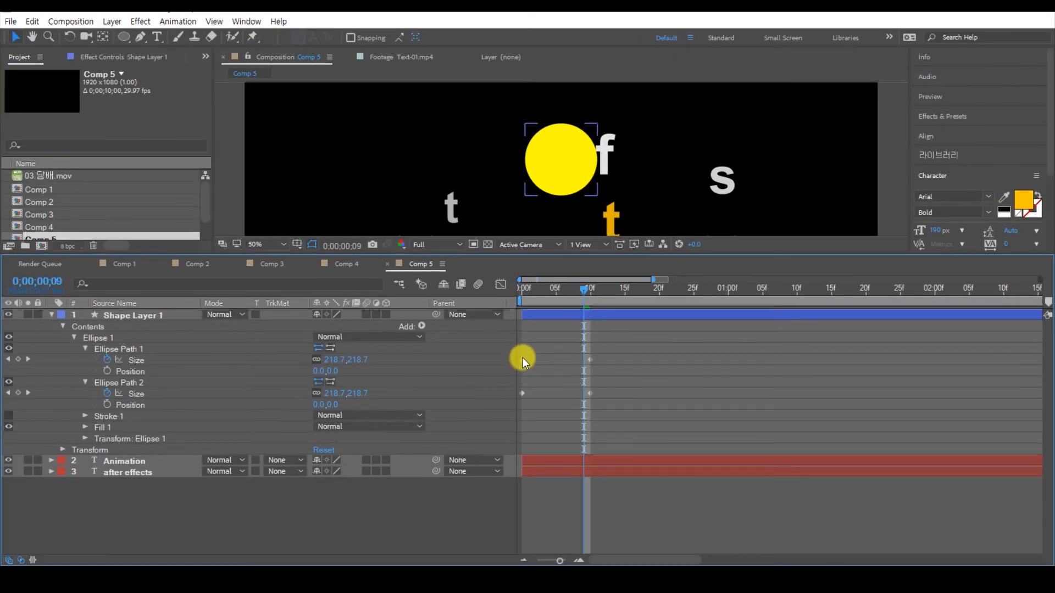
{"action": "left_click", "coordinate": [516, 349]}
{"action": "key", "text": "Delete"}
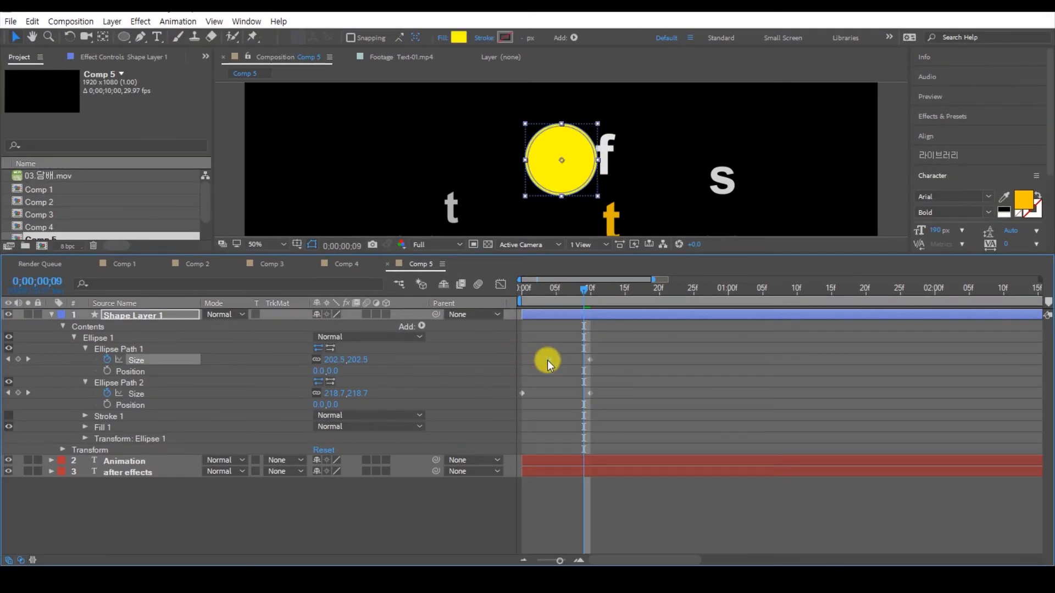
{"action": "left_click_drag", "start_coordinate": [553, 360], "coordinate": [551, 360]}
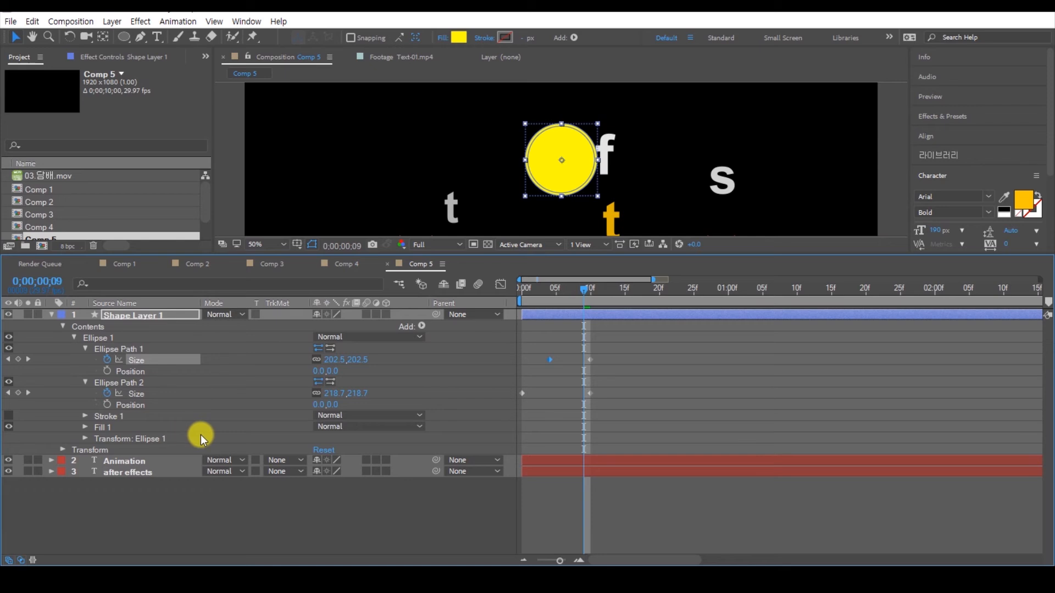
Step: Reverse the path direction of Ellipse Path 2 to cut out the circle's centre, and preview the animation from the start
{"action": "left_click", "coordinate": [330, 383]}
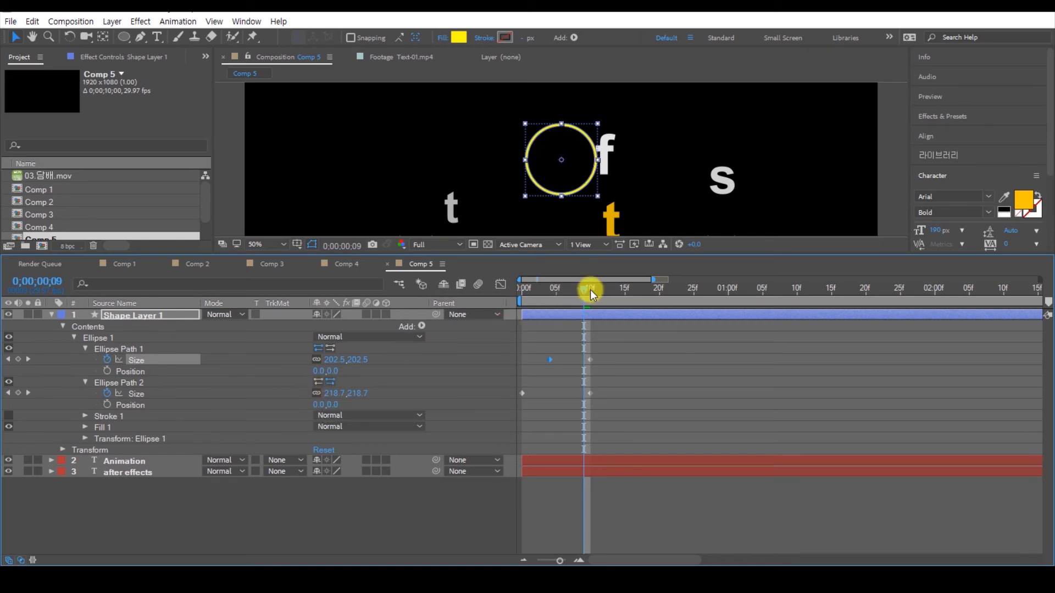
{"action": "left_click_drag", "start_coordinate": [577, 289], "coordinate": [507, 301]}
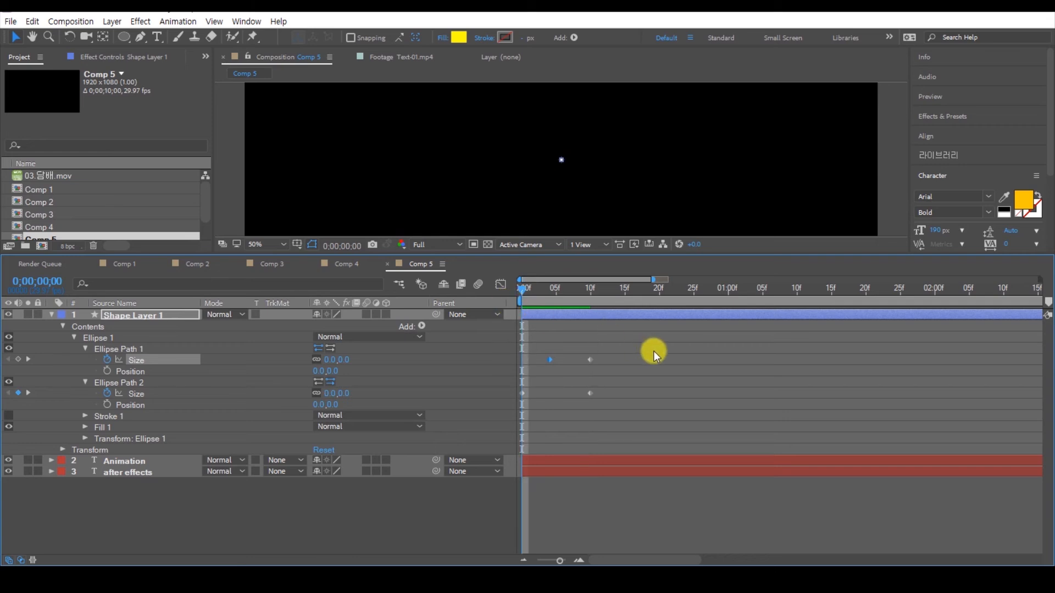
{"action": "key", "text": "space"}
{"action": "key", "text": "space"}
{"action": "mouse_move", "coordinate": [623, 292]}
{"action": "left_mouse_down"}
{"action": "mouse_move", "coordinate": [520, 303]}
{"action": "mouse_move", "coordinate": [591, 301]}
{"action": "left_mouse_up"}
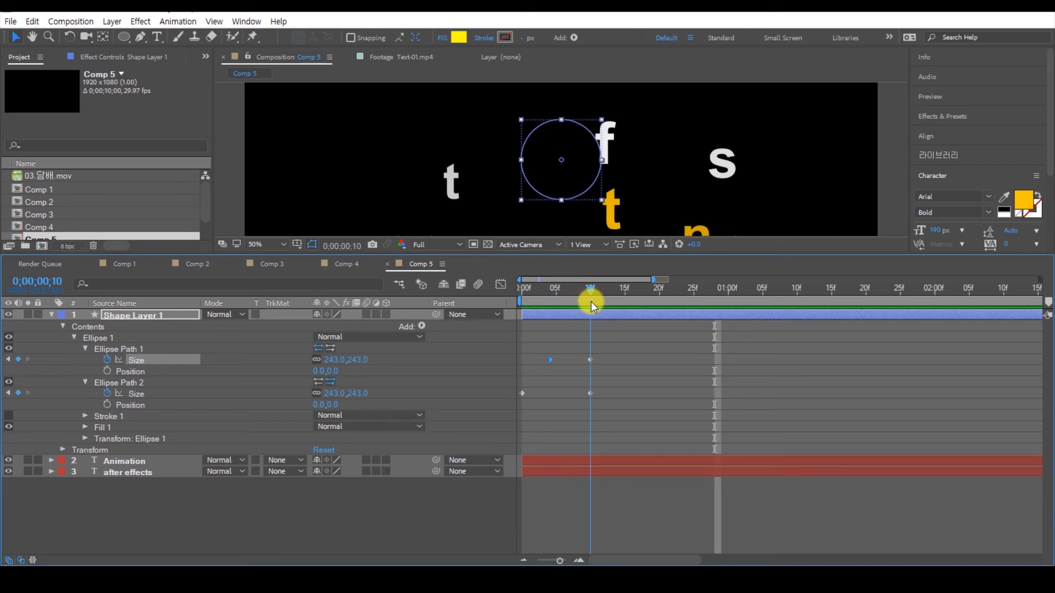
{"action": "left_click", "coordinate": [617, 368]}
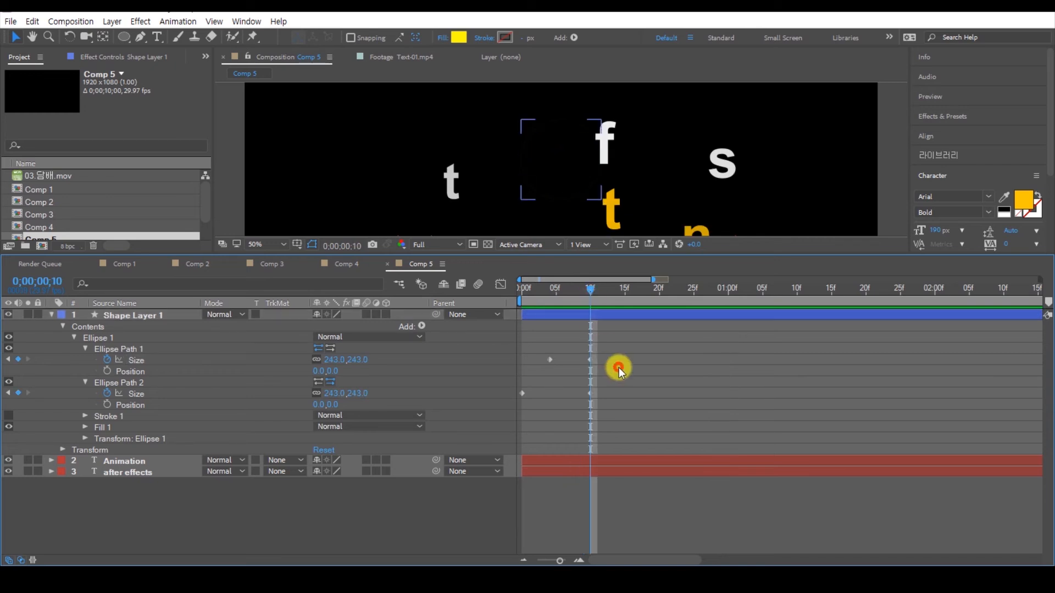
Step: Replay the ring animation from the start and return to frame 10, where the last Size keyframes sit
{"action": "key", "text": "ctrl+1"}
{"action": "left_click", "coordinate": [593, 353]}
{"action": "left_click_drag", "start_coordinate": [592, 353], "coordinate": [593, 405]}
{"action": "key", "text": "Escape"}
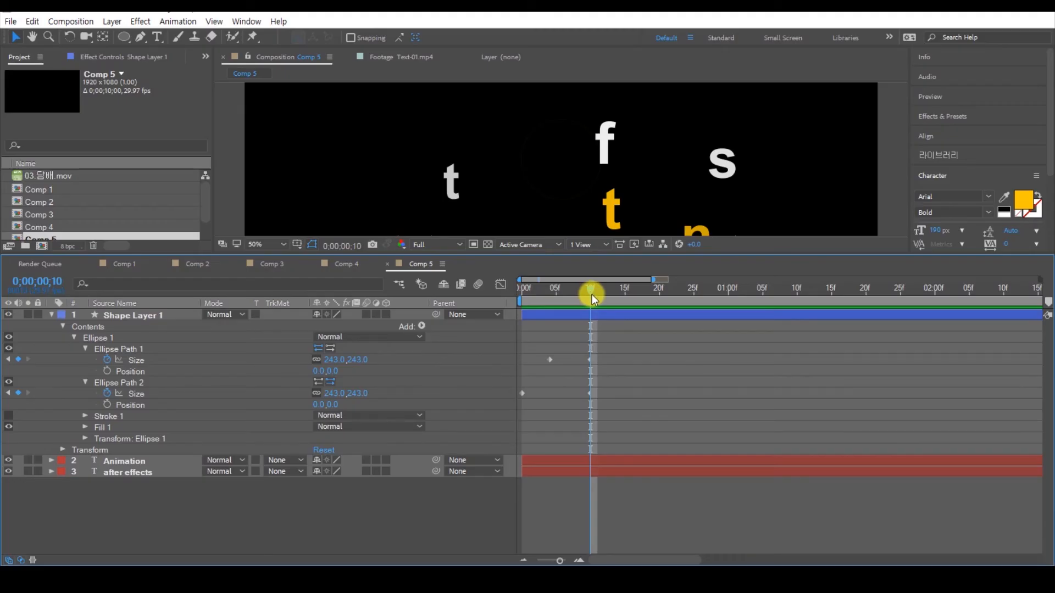
{"action": "left_click", "coordinate": [629, 382]}
{"action": "left_click_drag", "start_coordinate": [590, 291], "coordinate": [520, 294]}
{"action": "key", "text": "space"}
{"action": "key", "text": "space"}
{"action": "left_click_drag", "start_coordinate": [526, 306], "coordinate": [592, 312]}
Step: Stretch all Size keyframes of both ellipse paths proportionally so the last ones land on frame 20, and preview the slower ring
{"action": "left_click_drag", "start_coordinate": [611, 354], "coordinate": [506, 405]}
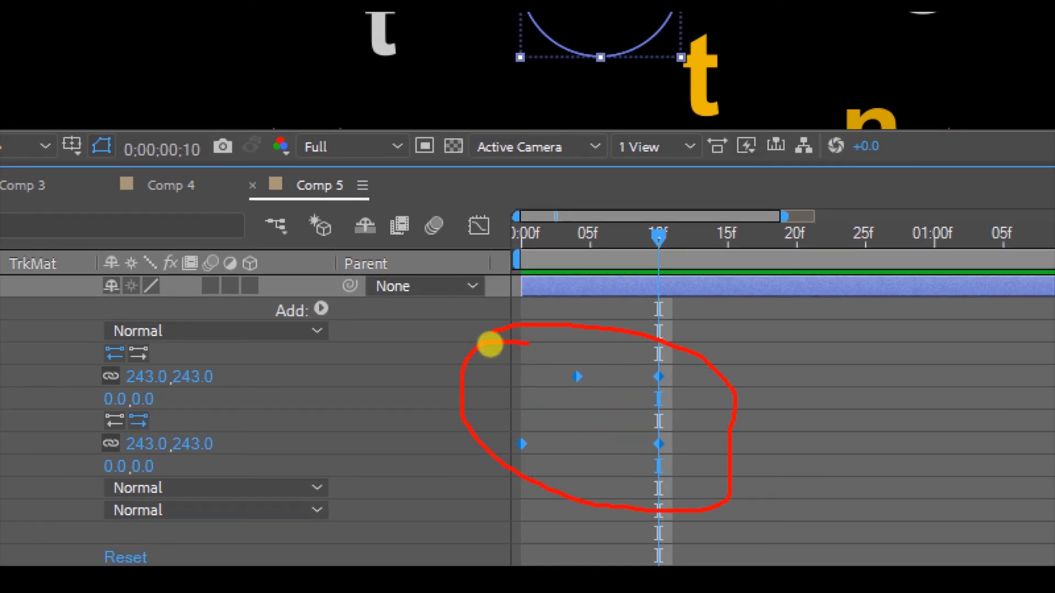
{"action": "left_click_drag", "start_coordinate": [519, 334], "coordinate": [421, 387]}
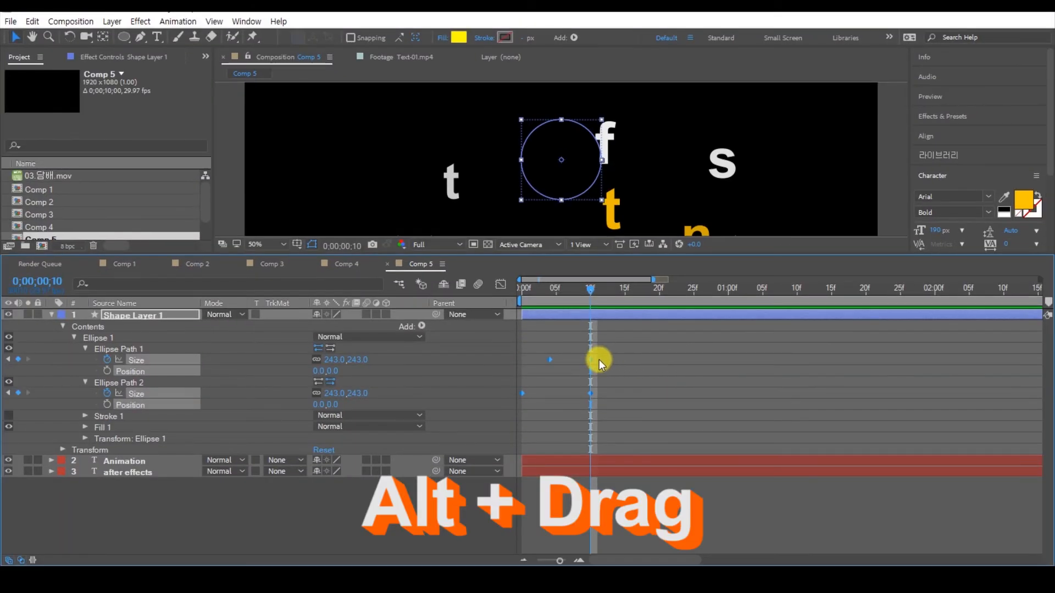
{"action": "left_click_drag", "start_coordinate": [594, 358], "coordinate": [659, 363]}
{"action": "left_click_drag", "start_coordinate": [592, 293], "coordinate": [471, 306]}
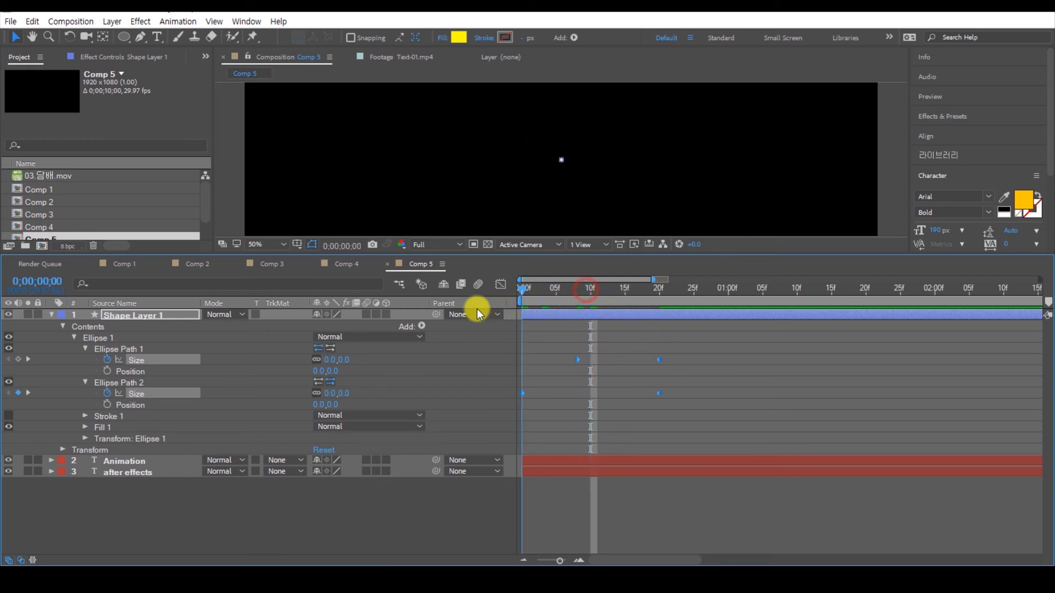
{"action": "key", "text": "space"}
{"action": "left_click_drag", "start_coordinate": [699, 295], "coordinate": [518, 304]}
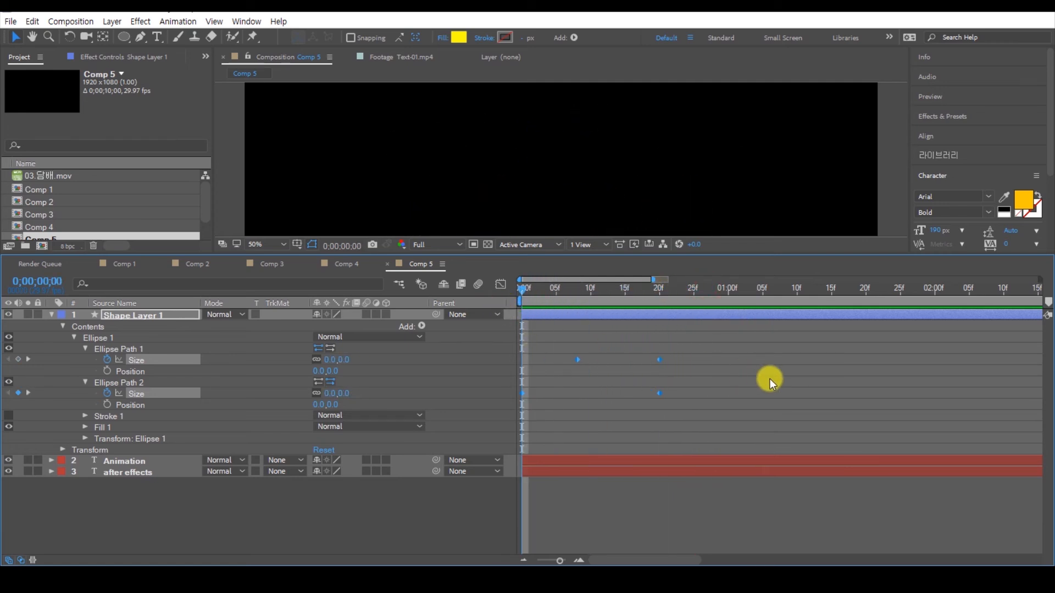
{"action": "key", "text": "space"}
{"action": "key", "text": "space"}
Step: Trim the end of Shape Layer 1 to frame 20, at the last Size keyframes, and deselect the layer
{"action": "left_click_drag", "start_coordinate": [699, 293], "coordinate": [658, 299]}
{"action": "key", "text": "ctrl+1"}
{"action": "left_click", "coordinate": [676, 356]}
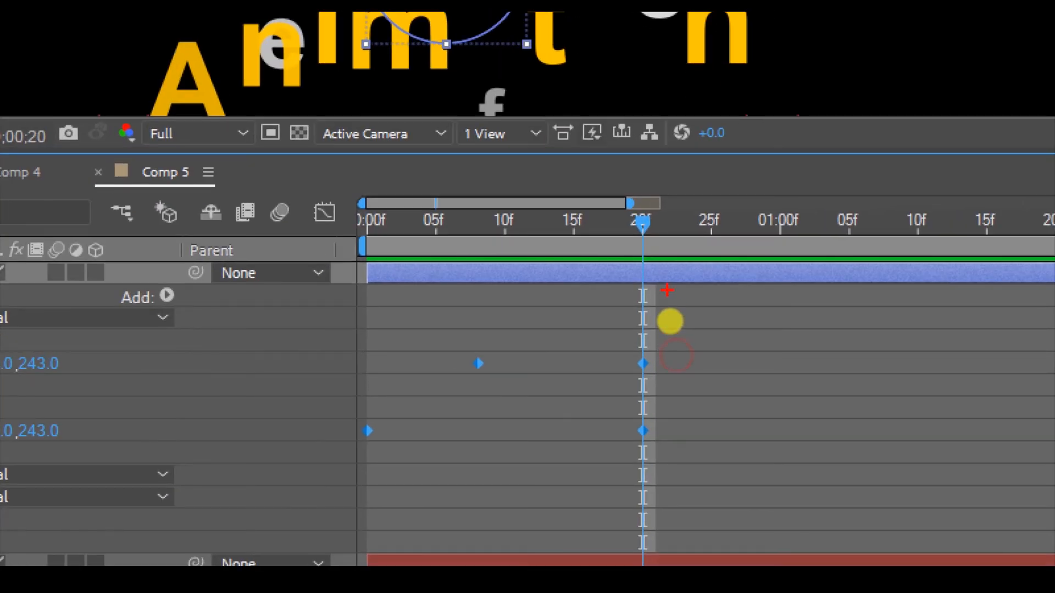
{"action": "left_click_drag", "start_coordinate": [646, 263], "coordinate": [656, 460]}
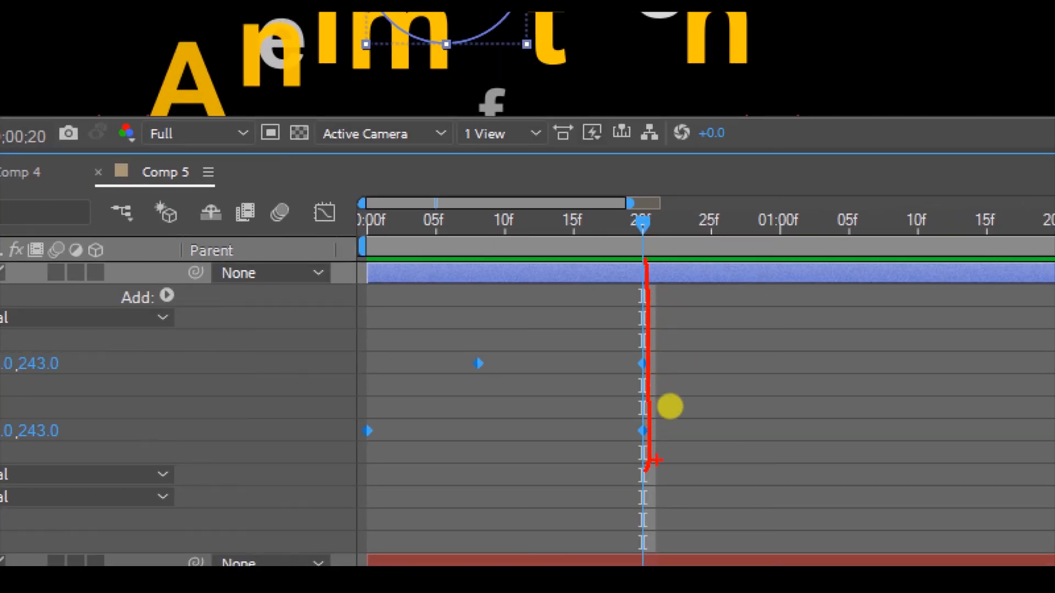
{"action": "key", "text": "Escape"}
{"action": "left_click", "coordinate": [731, 319]}
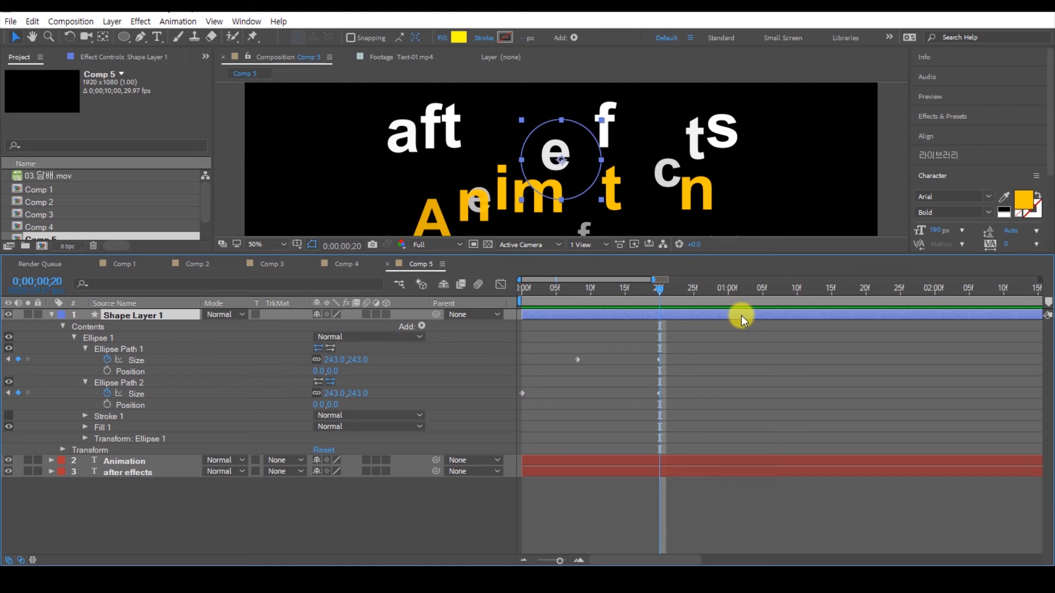
{"action": "key", "text": "alt+bracketright"}
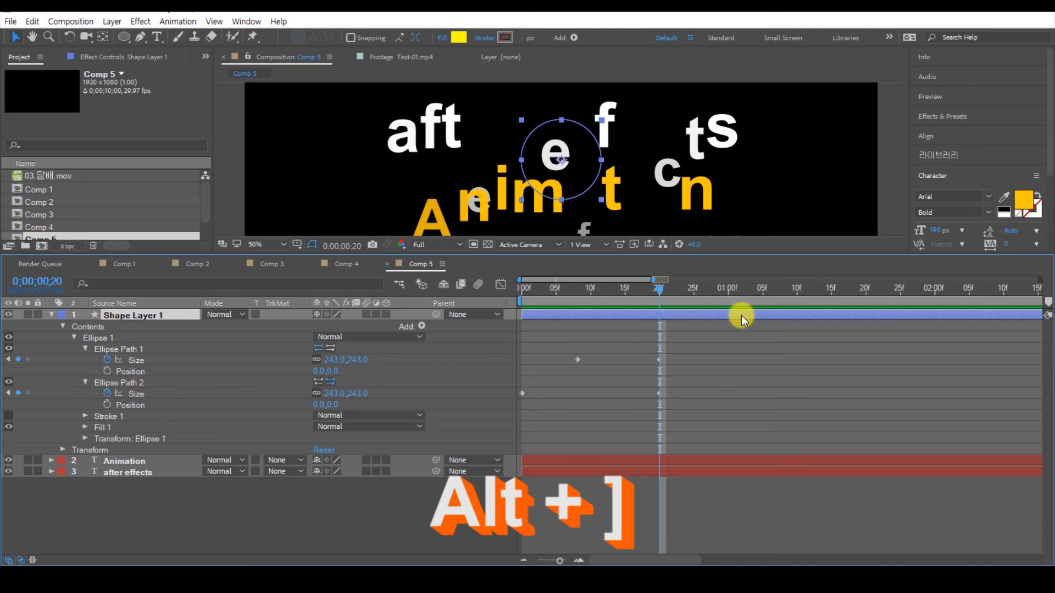
{"action": "left_click", "coordinate": [712, 381]}
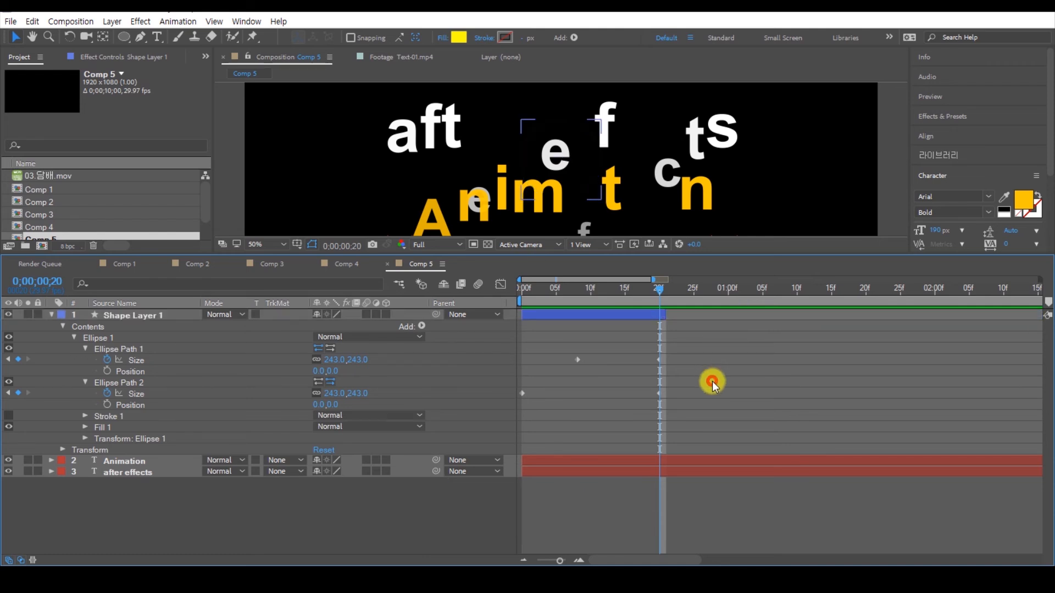
Step: Collapse Shape Layer 1's properties, give the composition view more room, and select the layer with the current time at frame 8
{"action": "scroll", "coordinate": [644, 175], "scroll_direction": "down", "scroll_amount": 2}
{"action": "left_click", "coordinate": [635, 317]}
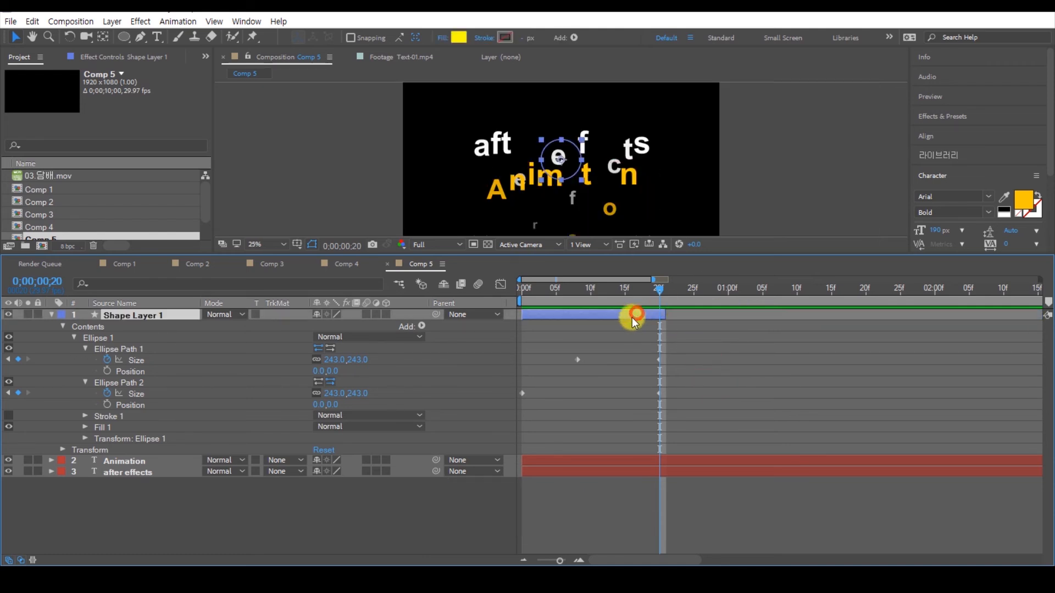
{"action": "left_click", "coordinate": [51, 315]}
{"action": "left_click_drag", "start_coordinate": [547, 258], "coordinate": [535, 302]}
{"action": "left_click", "coordinate": [593, 426]}
{"action": "left_click_drag", "start_coordinate": [638, 329], "coordinate": [575, 337]}
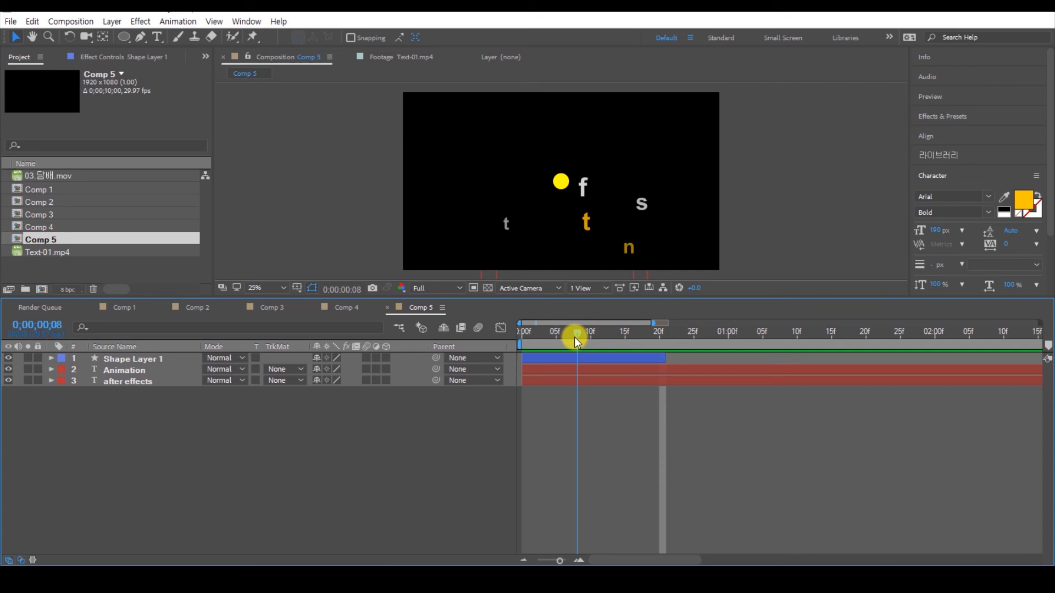
{"action": "left_click", "coordinate": [586, 358]}
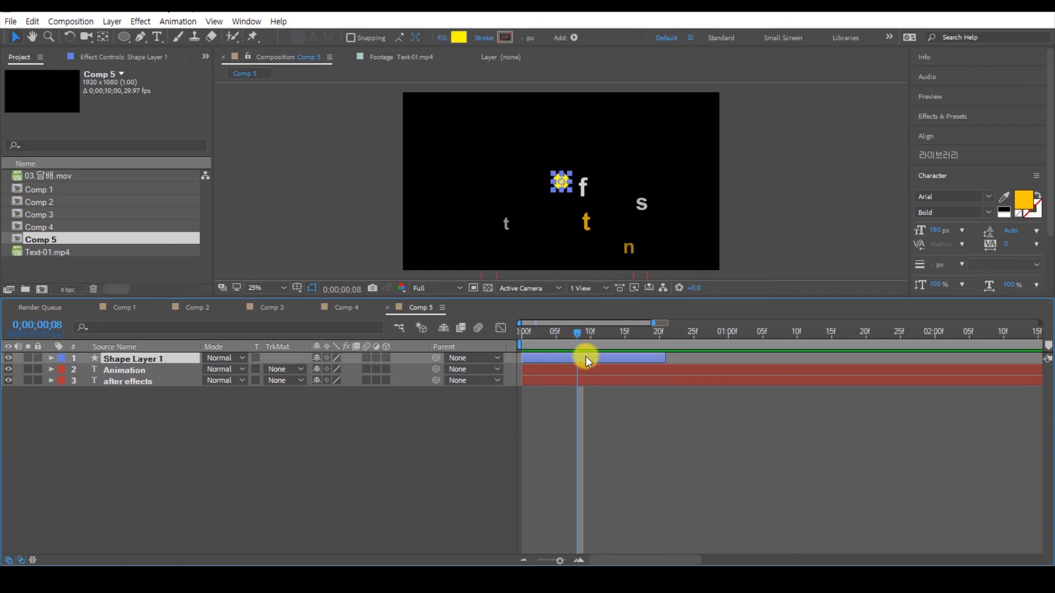
Step: Duplicate Shape Layer 1 until there are eight shape layers in total
{"action": "key", "text": "ctrl+d"}
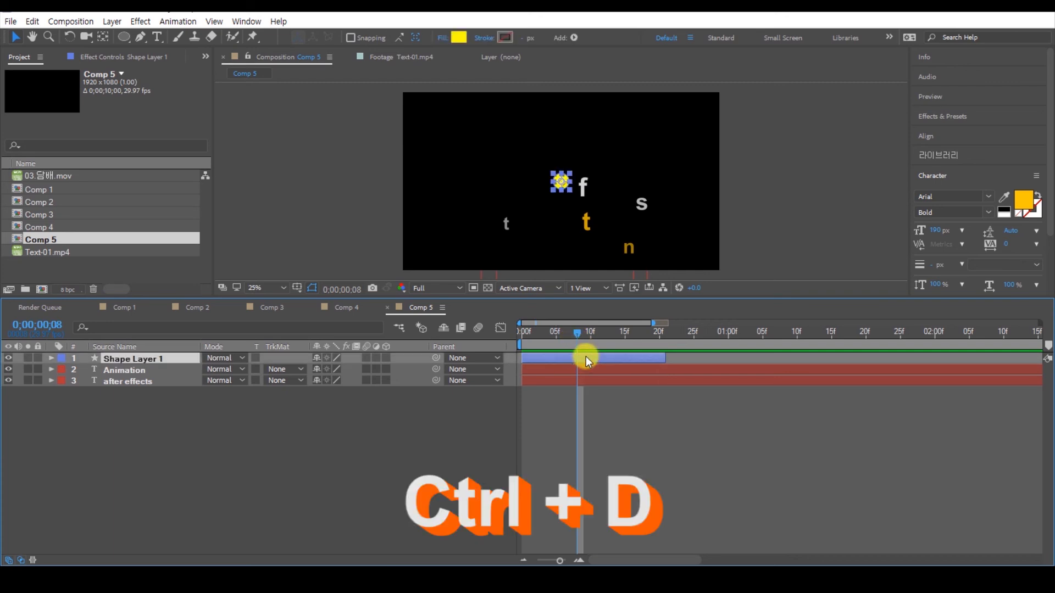
{"action": "key", "text": "ctrl+d"}
{"action": "key", "text": "ctrl+d"}
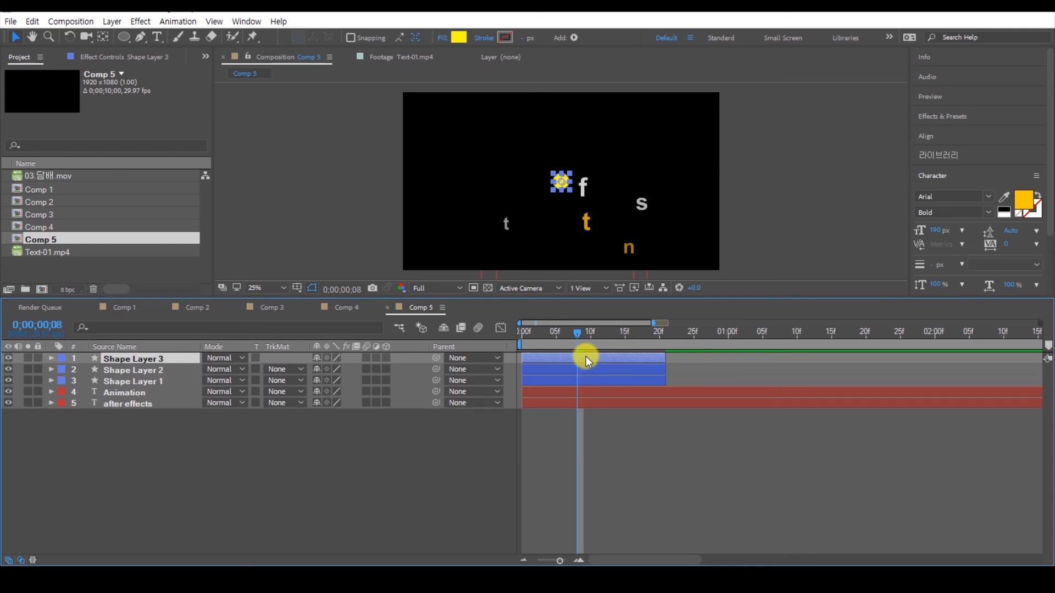
{"action": "key", "text": "ctrl+d"}
{"action": "key", "text": "ctrl+d"}
{"action": "key", "text": "ctrl+d"}
{"action": "key", "text": "ctrl+d"}
{"action": "key", "text": "ctrl+d"}
Step: Spread the stacked duplicate circles to scattered positions across the text area, keeping the original circle near the middle
{"action": "scroll", "coordinate": [578, 203], "scroll_direction": "up", "scroll_amount": 1}
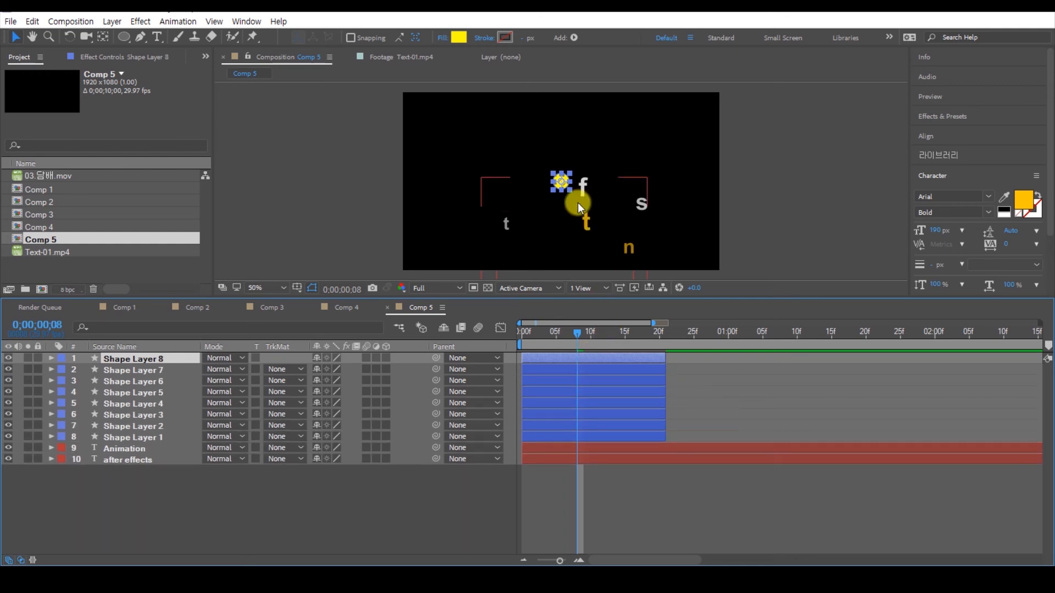
{"action": "left_click_drag", "start_coordinate": [561, 181], "coordinate": [646, 217]}
{"action": "left_click", "coordinate": [566, 193]}
{"action": "left_click_drag", "start_coordinate": [544, 201], "coordinate": [530, 255]}
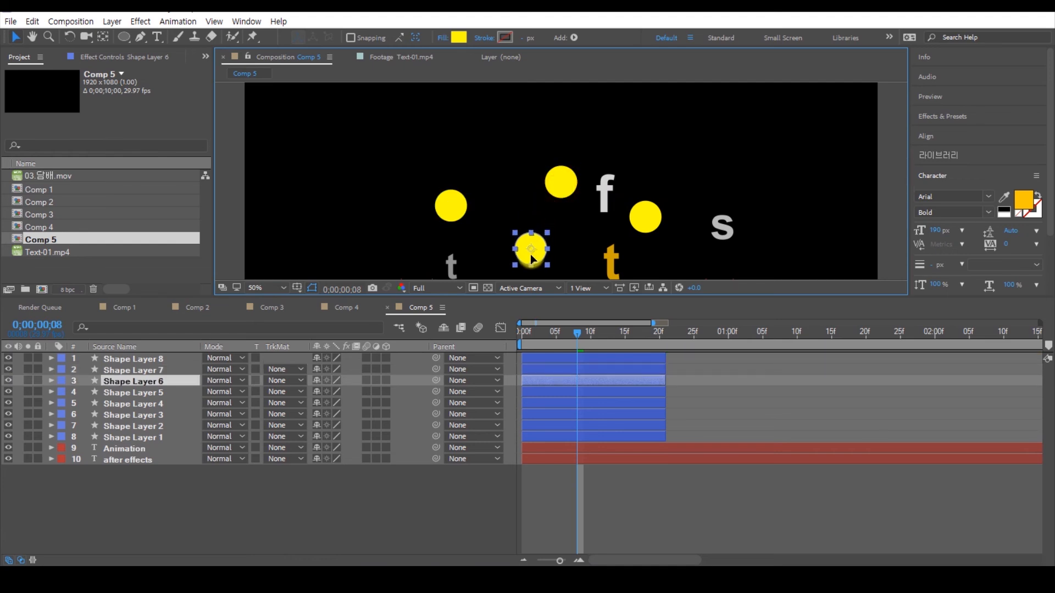
{"action": "mouse_move", "coordinate": [648, 222]}
{"action": "left_mouse_down"}
{"action": "mouse_move", "coordinate": [718, 187]}
{"action": "mouse_move", "coordinate": [665, 222]}
{"action": "left_mouse_up"}
{"action": "left_click", "coordinate": [536, 254]}
{"action": "left_click", "coordinate": [561, 182]}
{"action": "left_click_drag", "start_coordinate": [561, 182], "coordinate": [464, 154]}
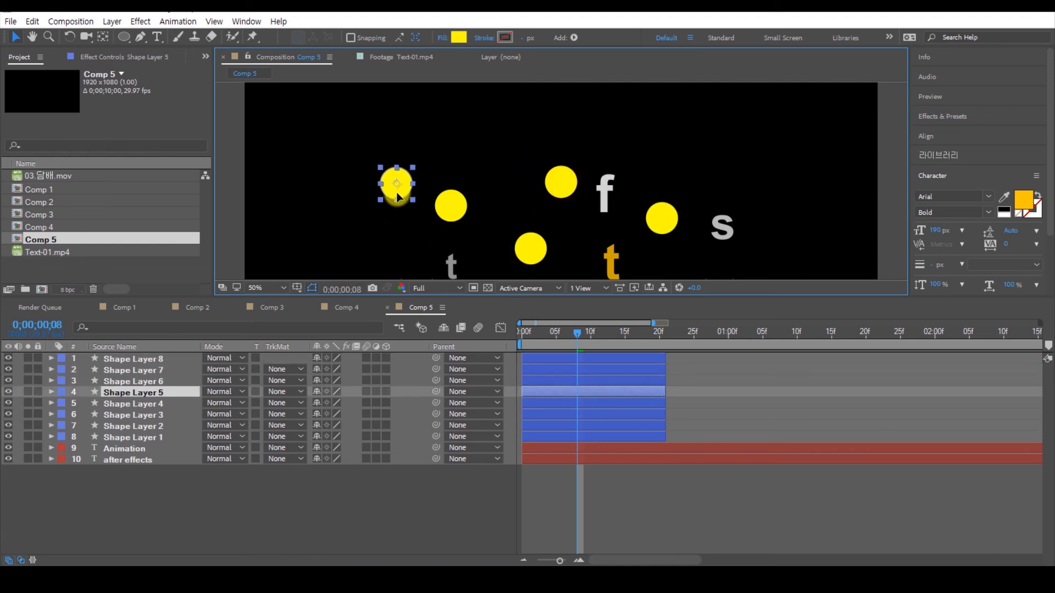
{"action": "left_click_drag", "start_coordinate": [397, 195], "coordinate": [386, 221]}
{"action": "left_click", "coordinate": [560, 182]}
{"action": "left_click_drag", "start_coordinate": [560, 182], "coordinate": [601, 261]}
{"action": "scroll", "coordinate": [602, 214], "scroll_direction": "down", "scroll_amount": 2}
{"action": "left_click_drag", "start_coordinate": [612, 191], "coordinate": [581, 196]}
{"action": "left_click_drag", "start_coordinate": [542, 160], "coordinate": [506, 135]}
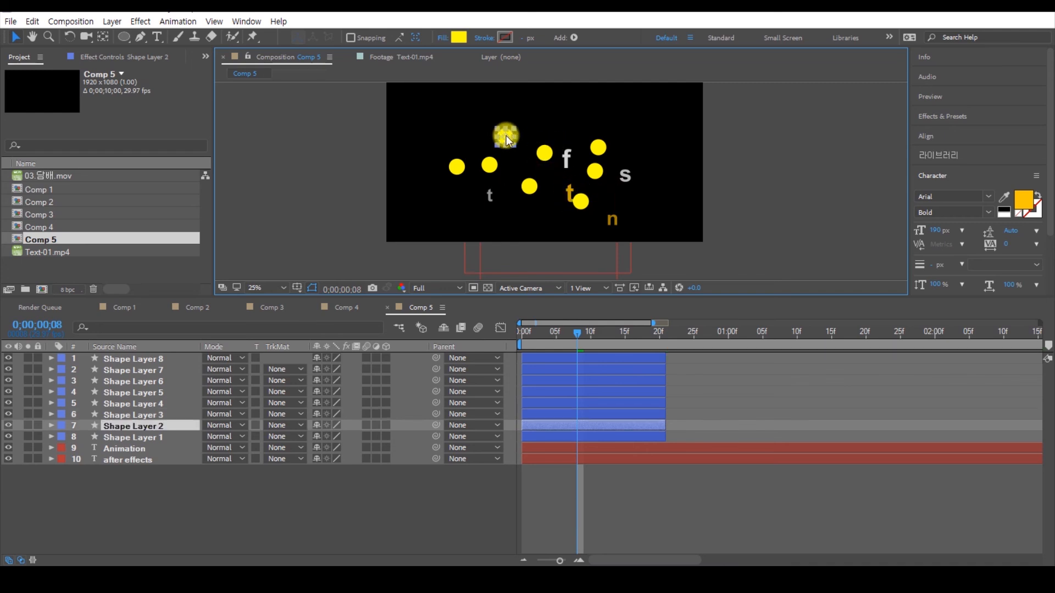
Step: Duplicate Shape Layer 1 once more and place the copy over the letter "s" at the end of "after effects"
{"action": "left_click", "coordinate": [544, 151]}
{"action": "key", "text": "ctrl+d"}
{"action": "left_click_drag", "start_coordinate": [564, 154], "coordinate": [629, 168]}
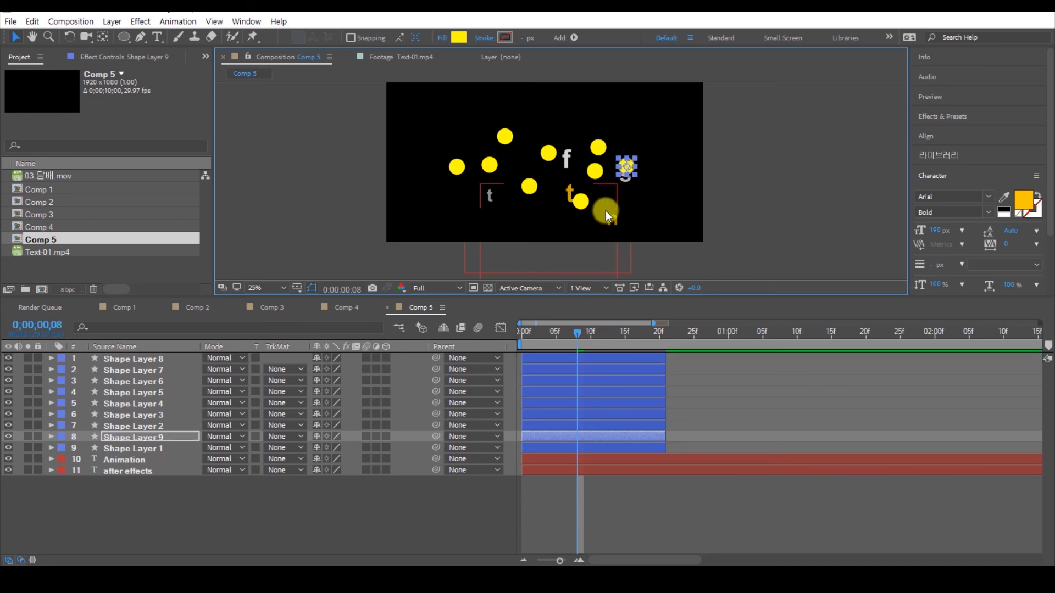
Step: Enlarge the composition view and set the fill of the circles on Shape Layers 1, 5 and 9 to white, FFFFFF
{"action": "left_click_drag", "start_coordinate": [601, 296], "coordinate": [606, 328]}
{"action": "scroll", "coordinate": [575, 199], "scroll_direction": "up", "scroll_amount": 2}
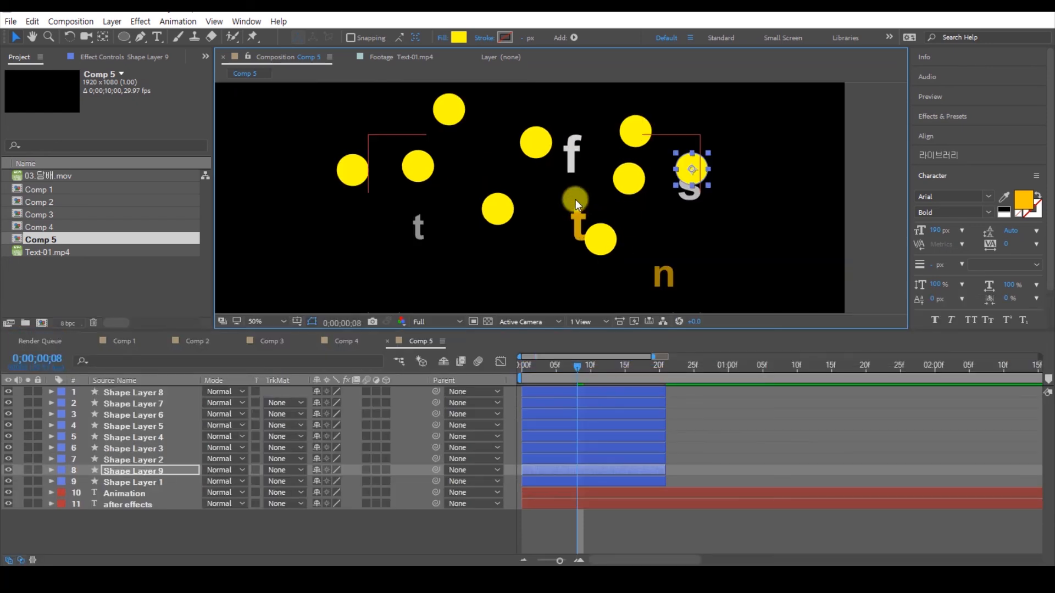
{"action": "left_click", "coordinate": [565, 187]}
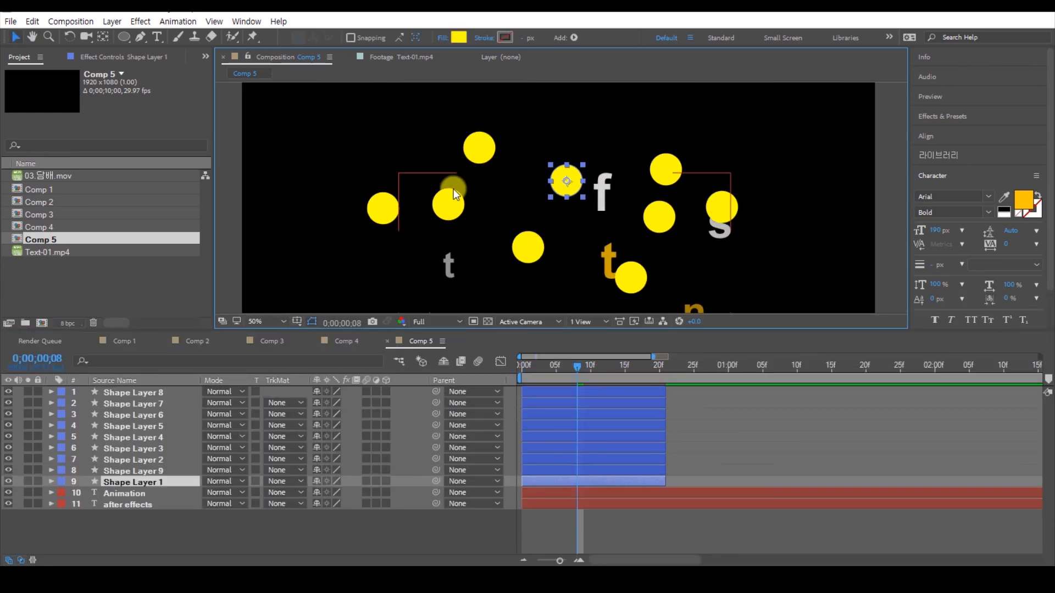
{"action": "left_click", "coordinate": [384, 209], "text": "shift"}
{"action": "left_click", "coordinate": [714, 211], "text": "shift"}
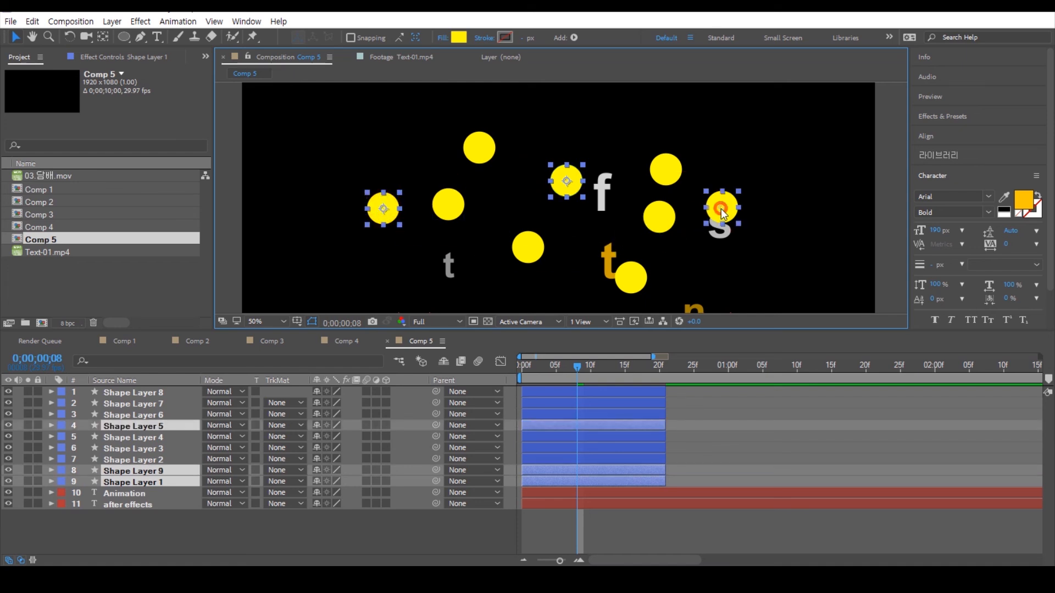
{"action": "left_click", "coordinate": [459, 39]}
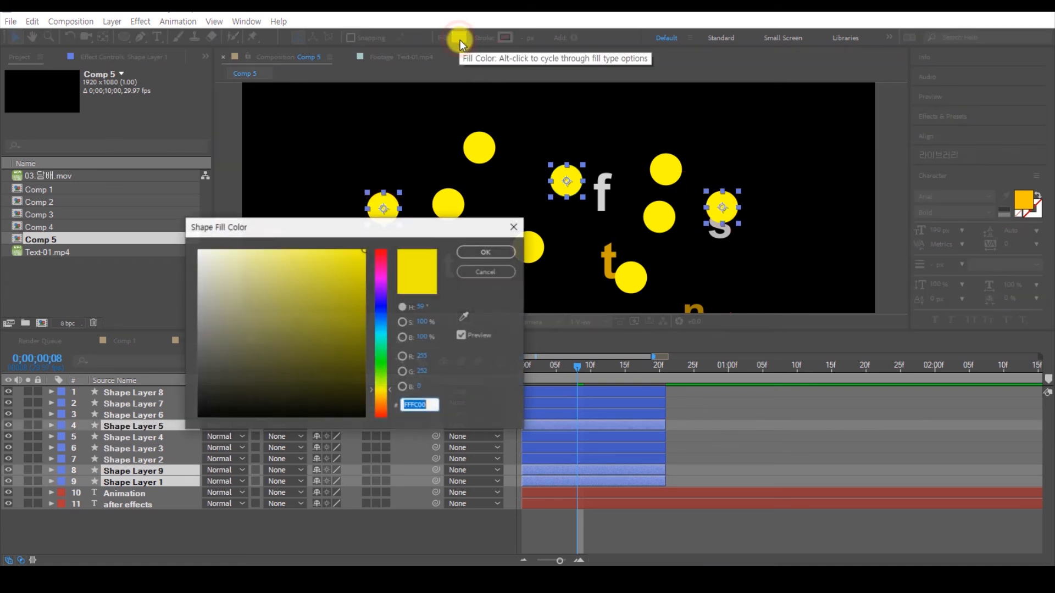
{"action": "left_click_drag", "start_coordinate": [295, 297], "coordinate": [192, 233]}
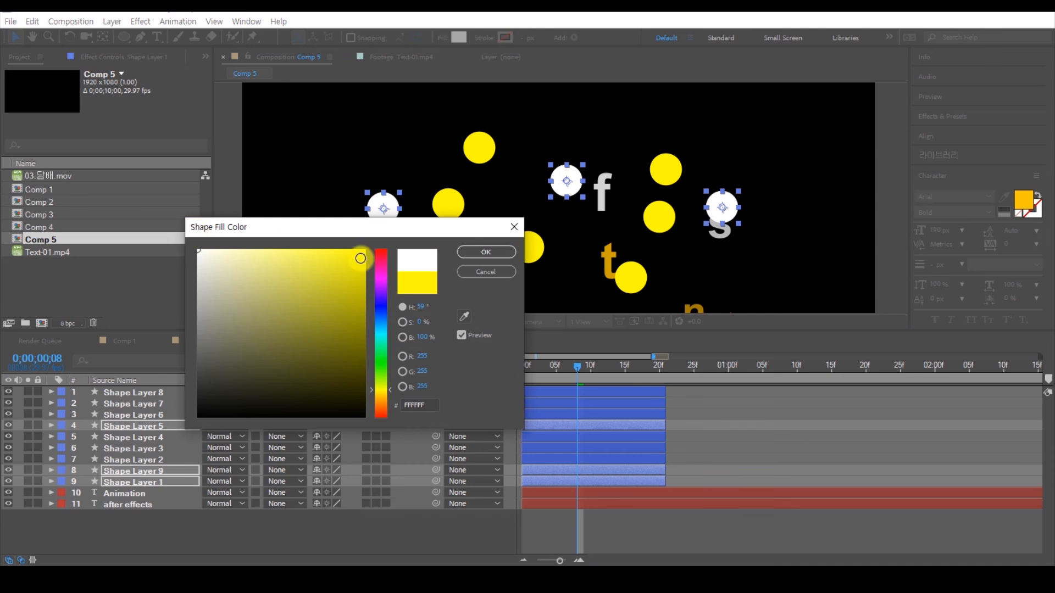
{"action": "left_click", "coordinate": [478, 252]}
Step: Change the fill of the circle on Shape Layer 6 to white as well
{"action": "left_click", "coordinate": [528, 247]}
{"action": "left_click", "coordinate": [459, 37]}
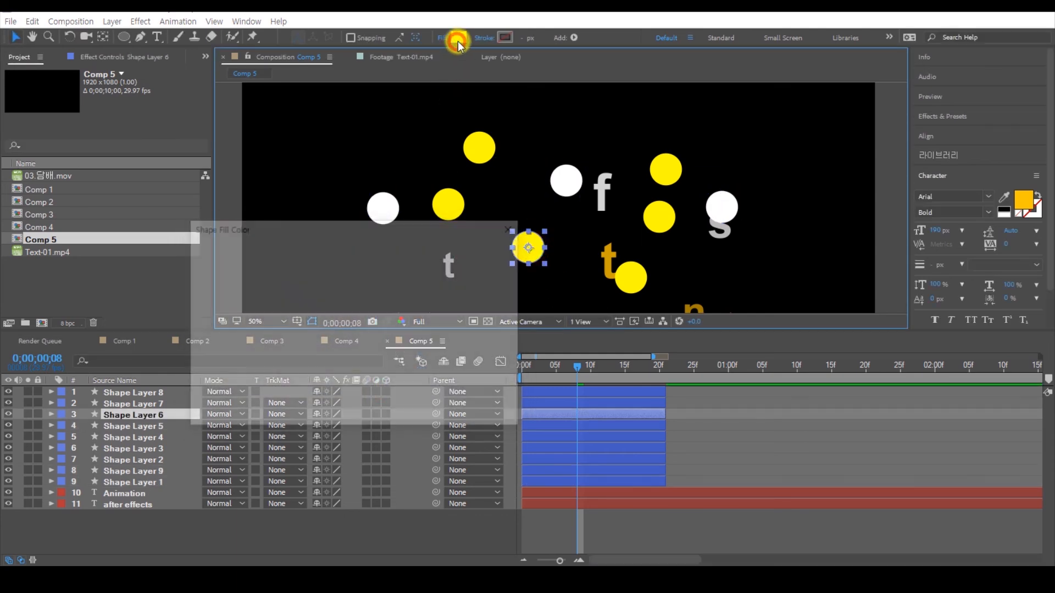
{"action": "left_click_drag", "start_coordinate": [276, 283], "coordinate": [199, 251]}
{"action": "left_click", "coordinate": [494, 252]}
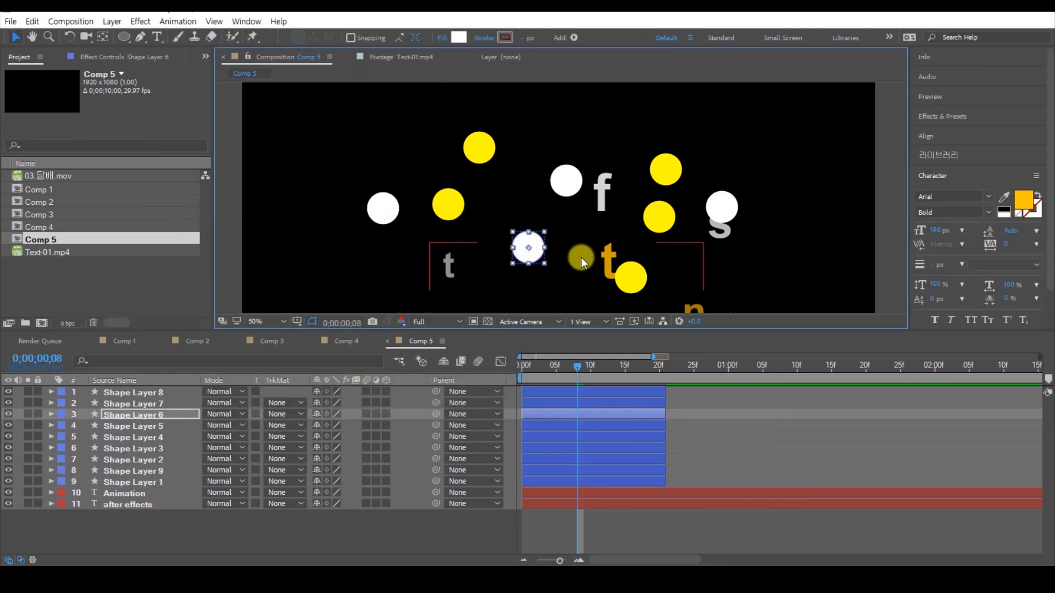
Step: Preview the bursting circles from the start, extend the work area to end at 0;00;01;25, and preview the longer range
{"action": "scroll", "coordinate": [589, 216], "scroll_direction": "down", "scroll_amount": 2}
{"action": "left_click_drag", "start_coordinate": [577, 366], "coordinate": [476, 380]}
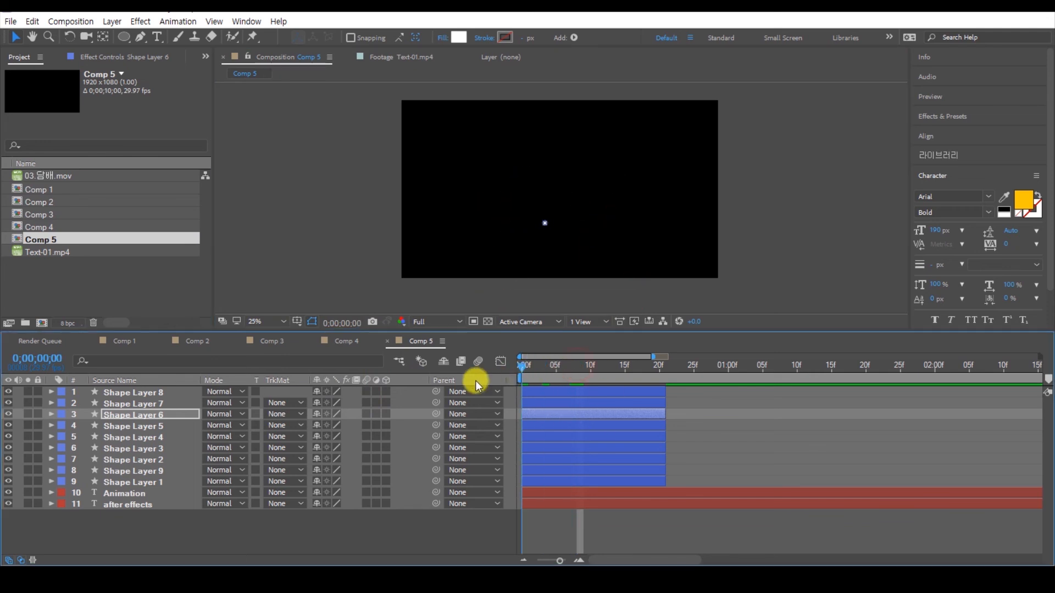
{"action": "key", "text": "space"}
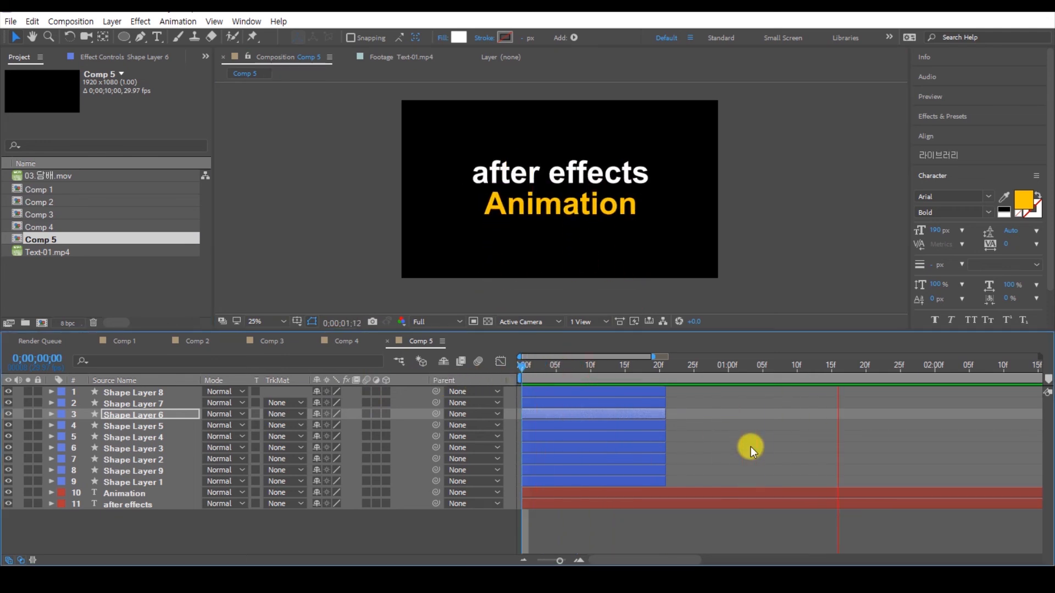
{"action": "left_click_drag", "start_coordinate": [730, 366], "coordinate": [902, 381]}
{"action": "key", "text": "n"}
{"action": "key", "text": "space"}
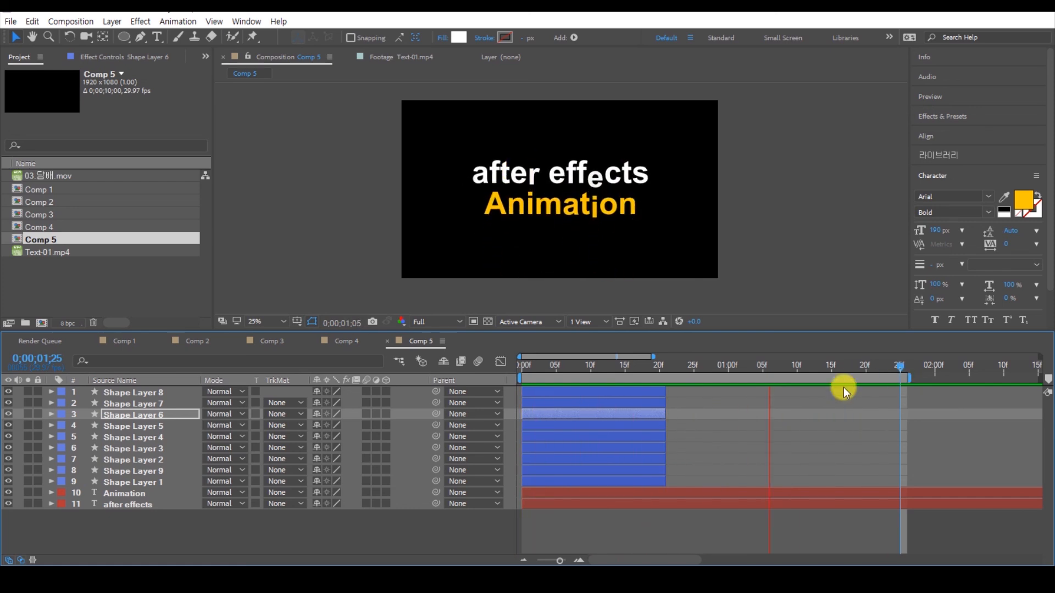
Step: At frame 15, stagger Shape Layers 2 to 9 in time so they start at varied frames between 3 and 11
{"action": "left_click", "coordinate": [723, 367]}
{"action": "left_click_drag", "start_coordinate": [589, 364], "coordinate": [625, 367]}
{"action": "left_click", "coordinate": [722, 435]}
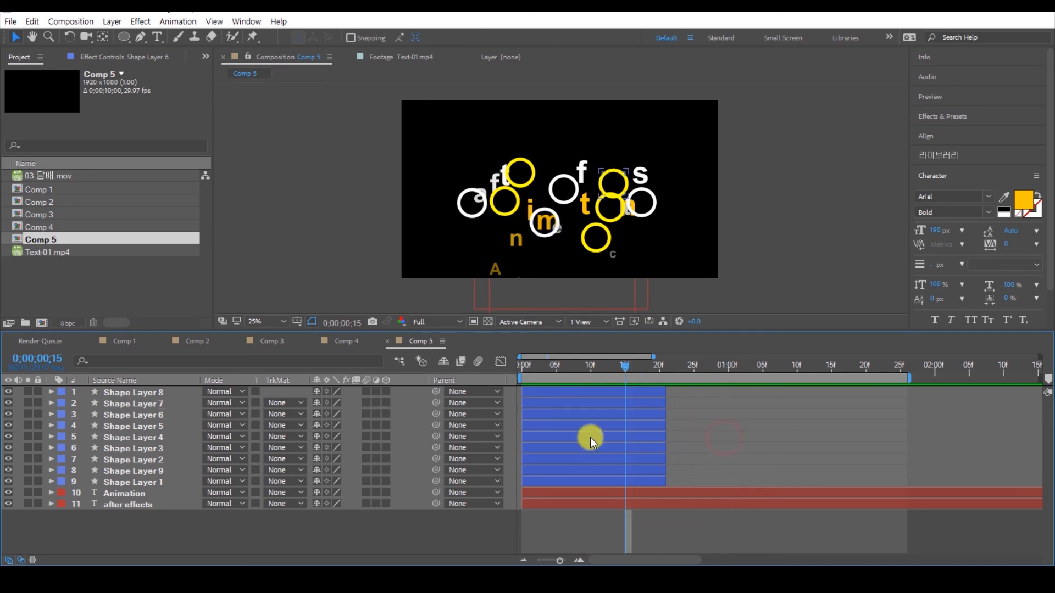
{"action": "left_click_drag", "start_coordinate": [573, 441], "coordinate": [611, 439]}
{"action": "left_click_drag", "start_coordinate": [555, 414], "coordinate": [599, 388]}
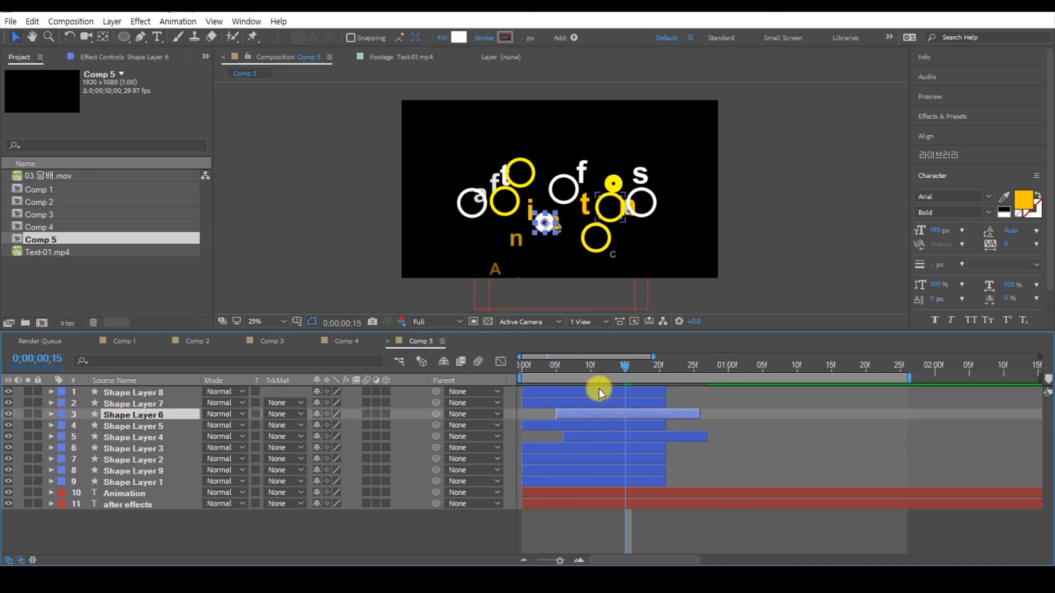
{"action": "left_click_drag", "start_coordinate": [582, 470], "coordinate": [608, 454]}
{"action": "left_click_drag", "start_coordinate": [562, 424], "coordinate": [671, 404]}
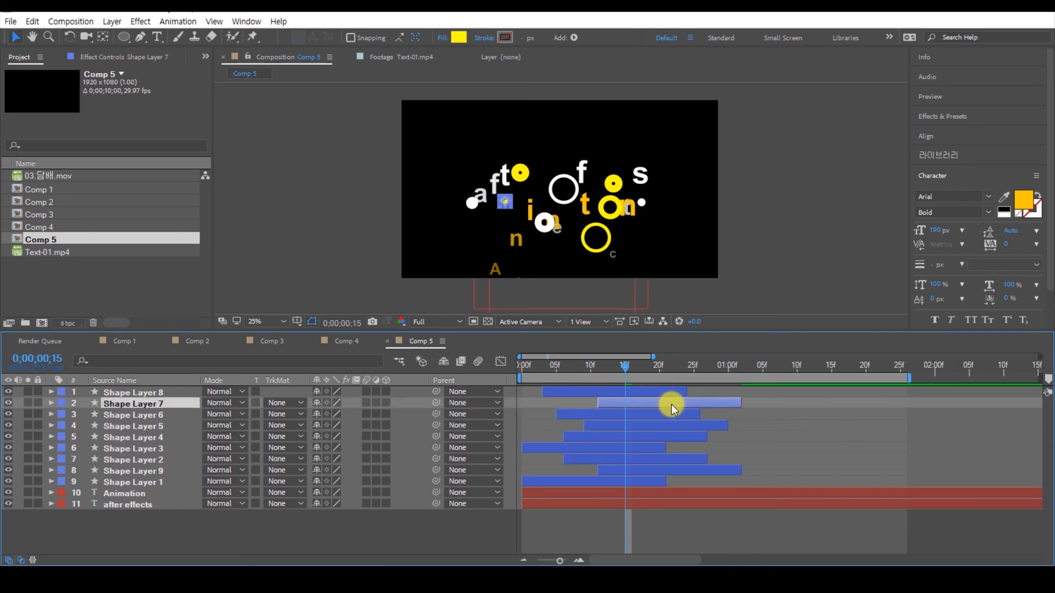
{"action": "left_click_drag", "start_coordinate": [579, 447], "coordinate": [641, 468]}
Step: Check the staggered circles at frame 11, deselect the layers, and preview the animation from frame 0
{"action": "left_click_drag", "start_coordinate": [626, 367], "coordinate": [599, 365]}
{"action": "left_click", "coordinate": [785, 417]}
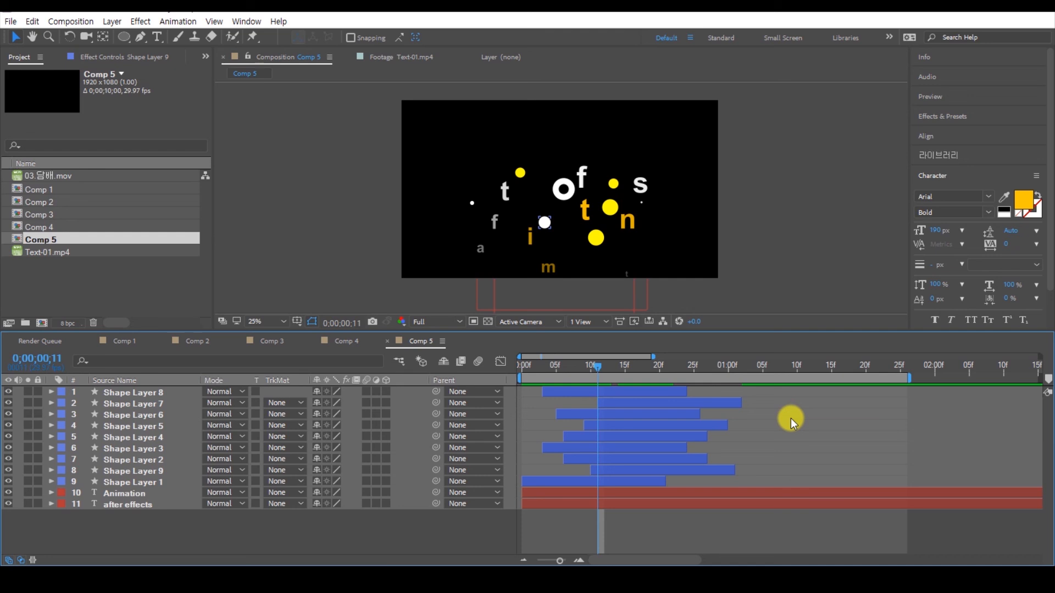
{"action": "left_click_drag", "start_coordinate": [599, 367], "coordinate": [522, 367]}
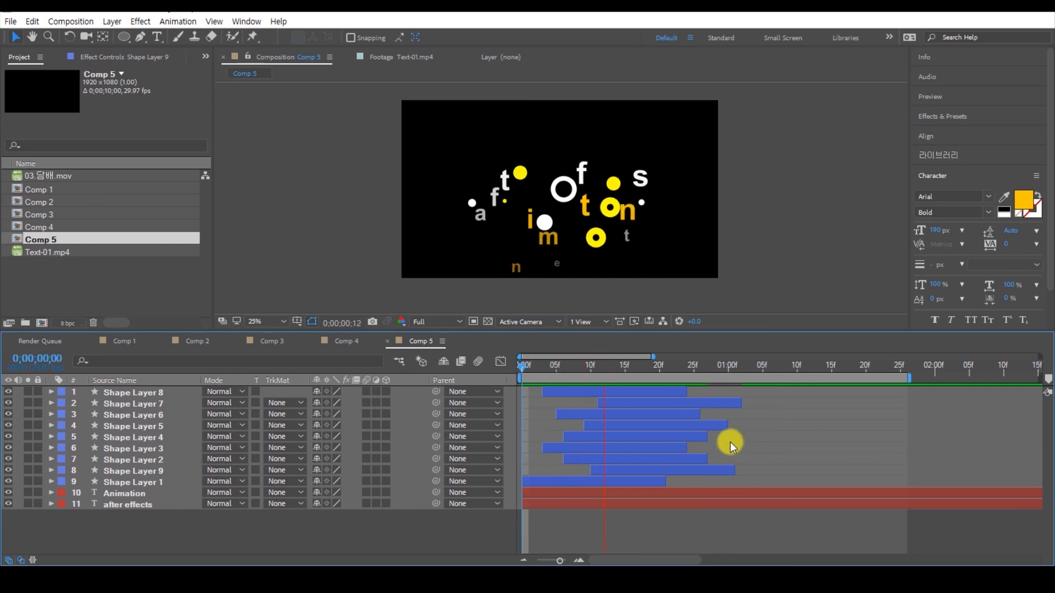